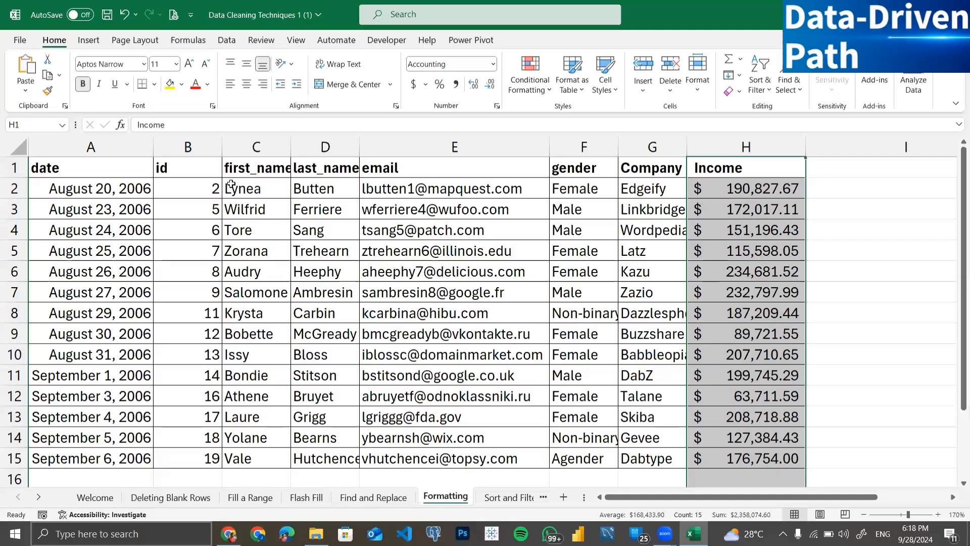
Switch to the Sort and Filter worksheet
click(39, 497)
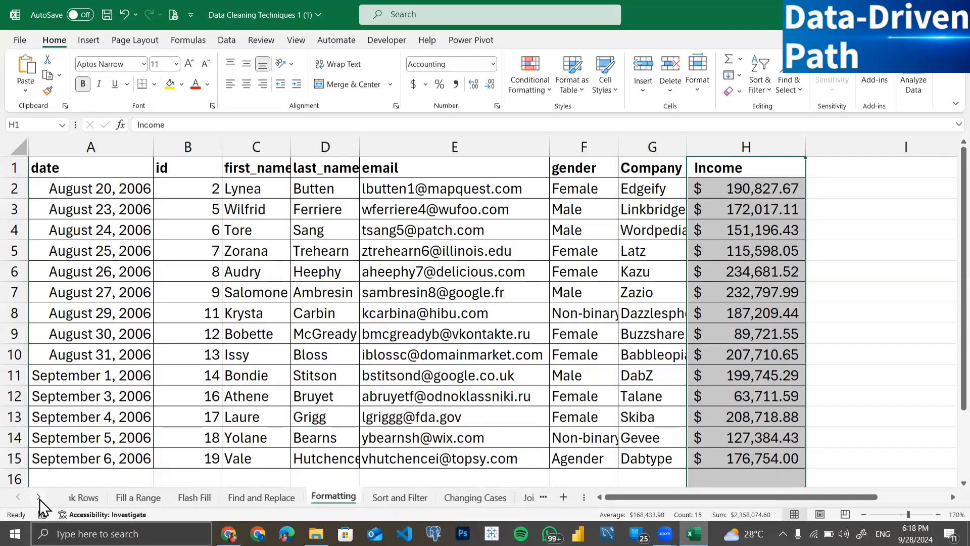
click(39, 499)
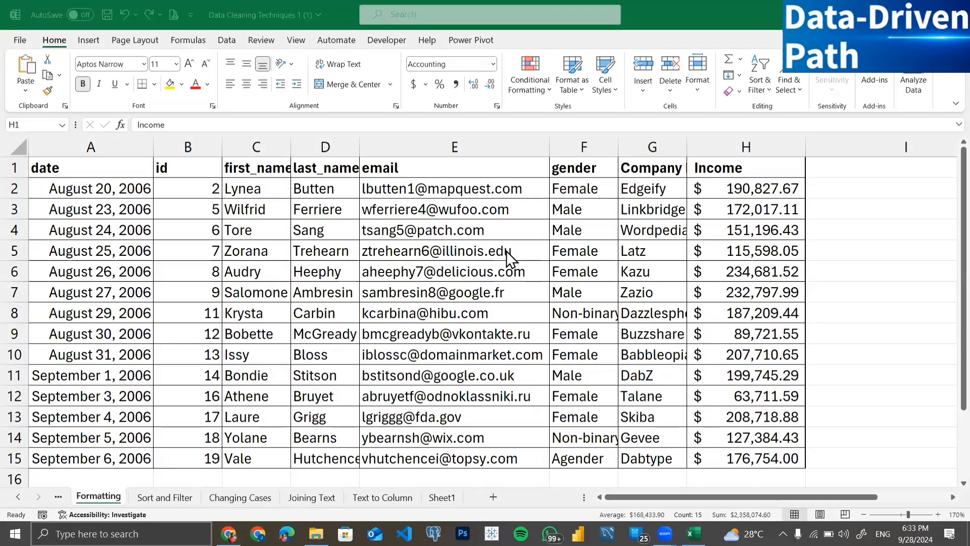
click(159, 497)
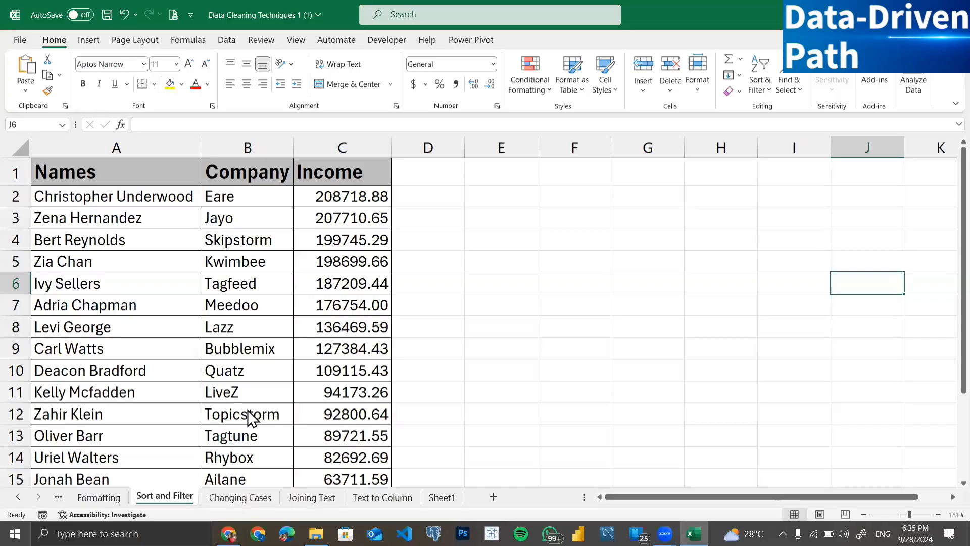
Examine the first record in row 2 and the Names, Company and Income columns of the table
click(77, 204)
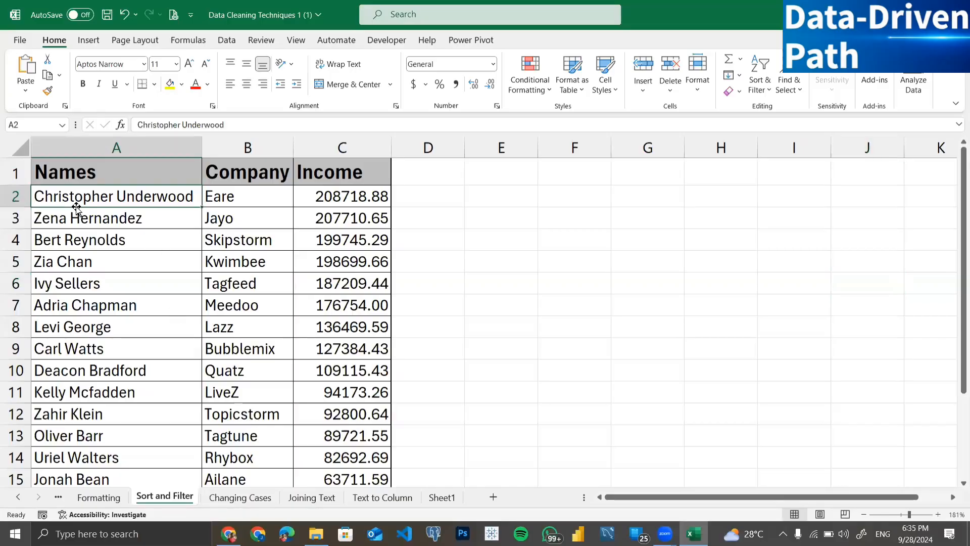
click(7, 195)
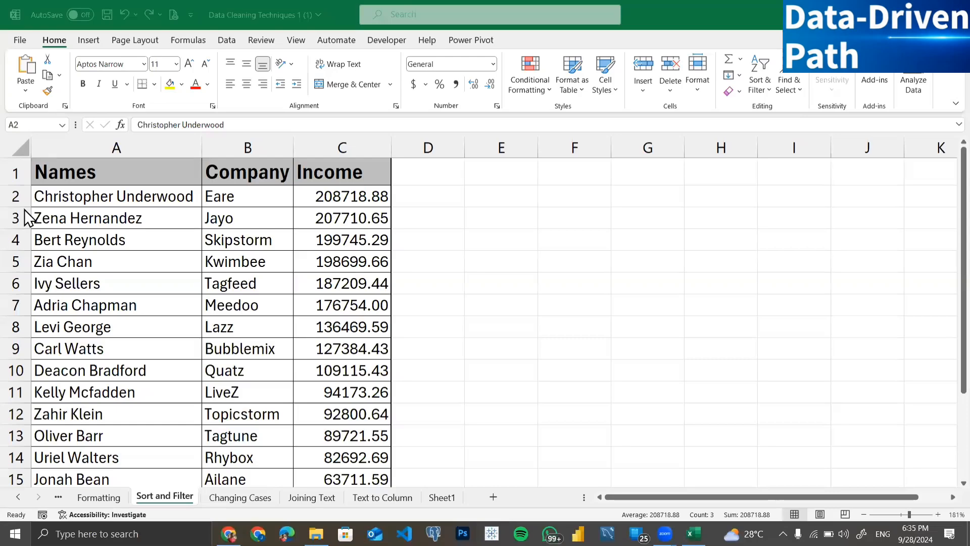
click(16, 196)
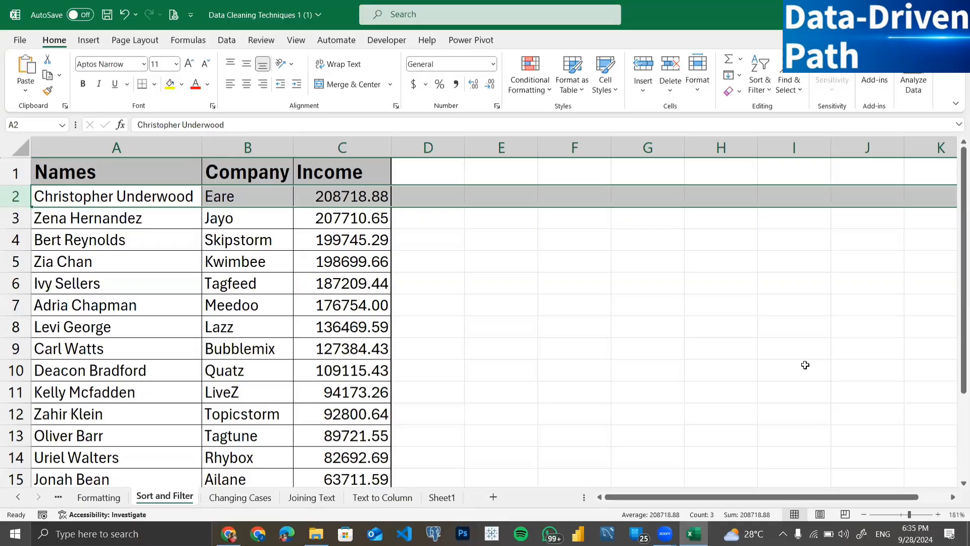
click(81, 198)
drag(273, 196, 337, 198)
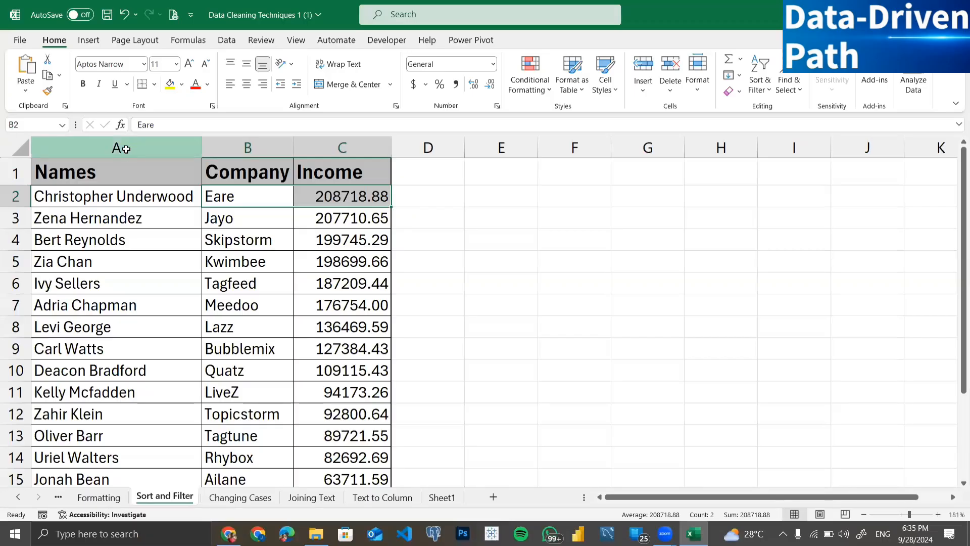
click(127, 148)
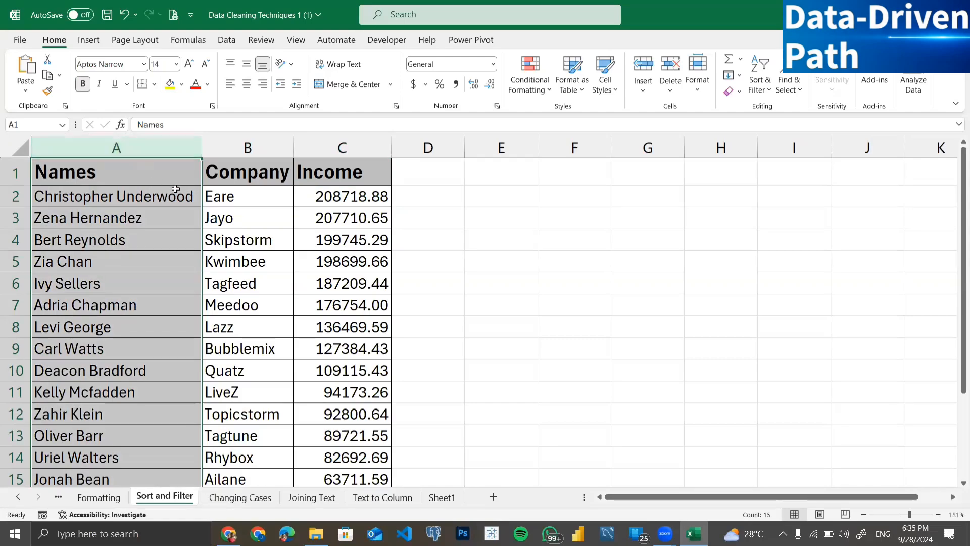
click(241, 152)
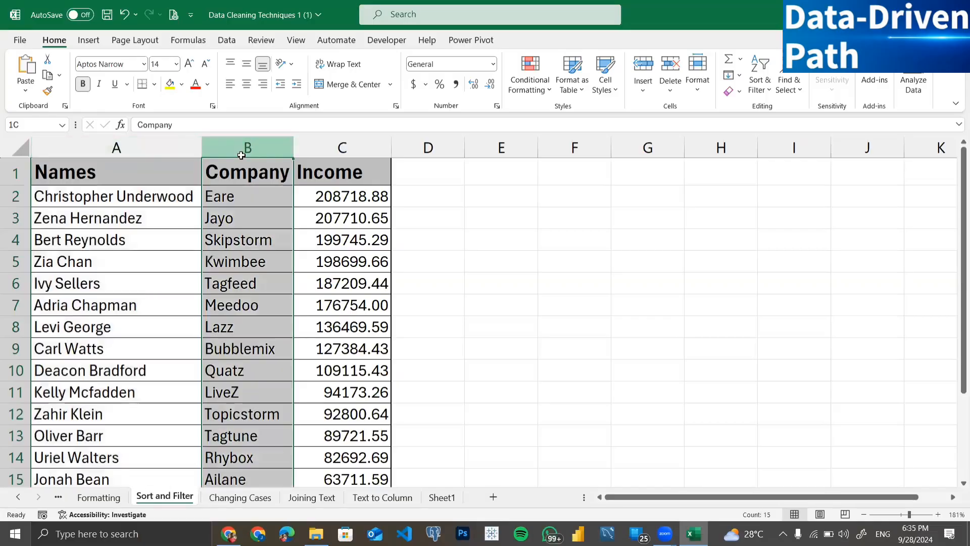
click(330, 152)
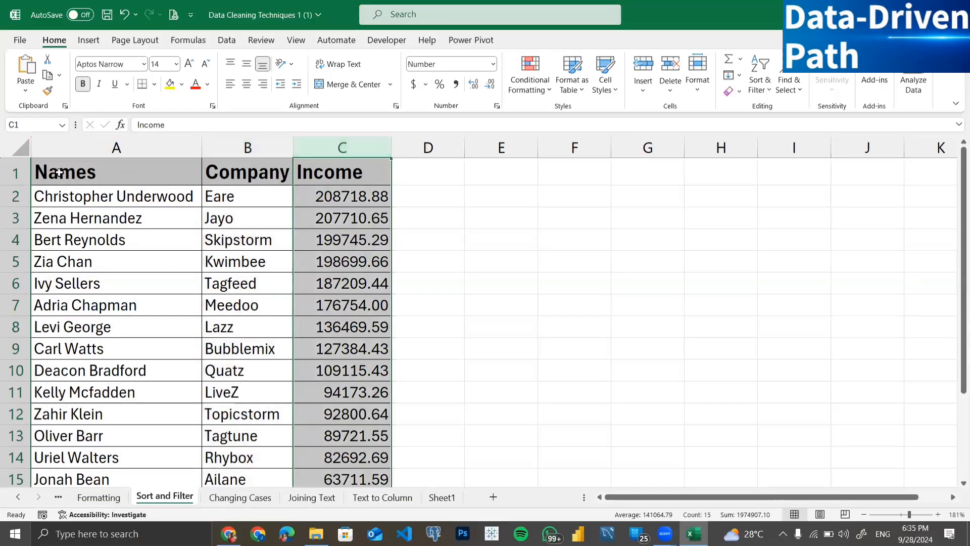
click(119, 144)
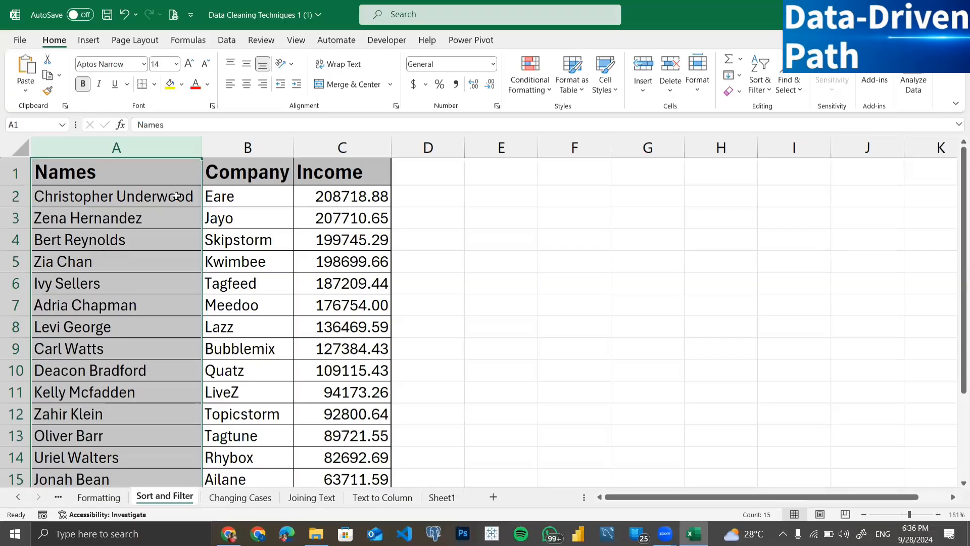
drag(177, 195, 340, 196)
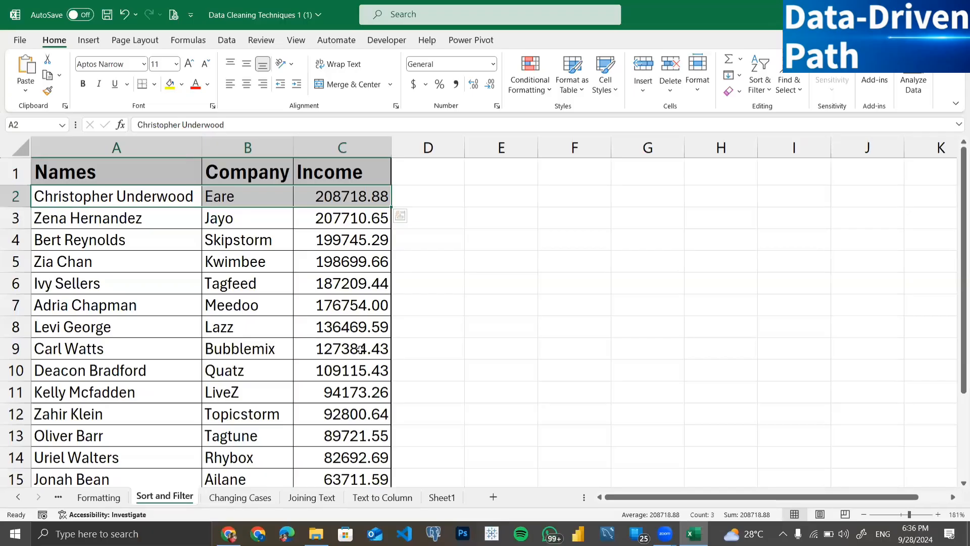
click(247, 144)
click(329, 138)
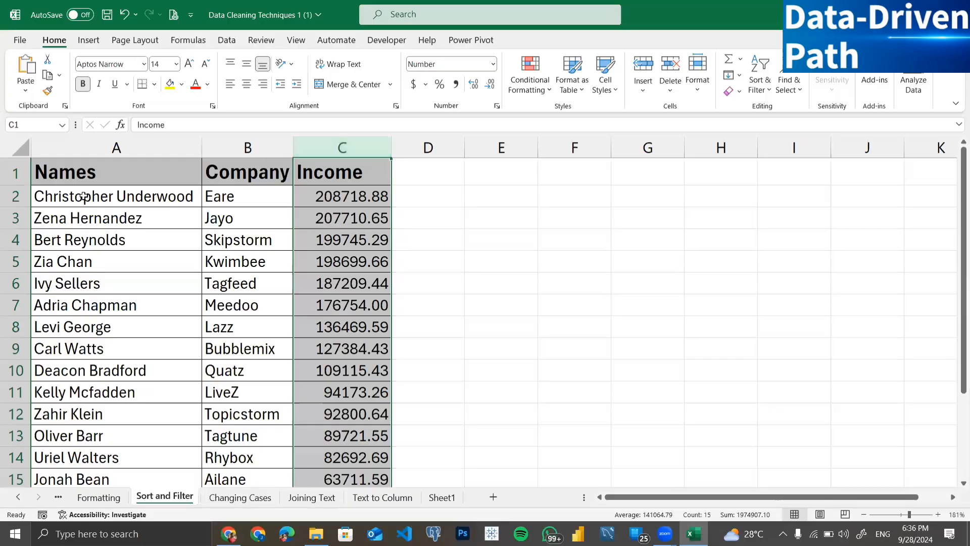
Turn on filtering for the Names, Company and Income table, starting from a cell inside the data
click(93, 178)
click(144, 233)
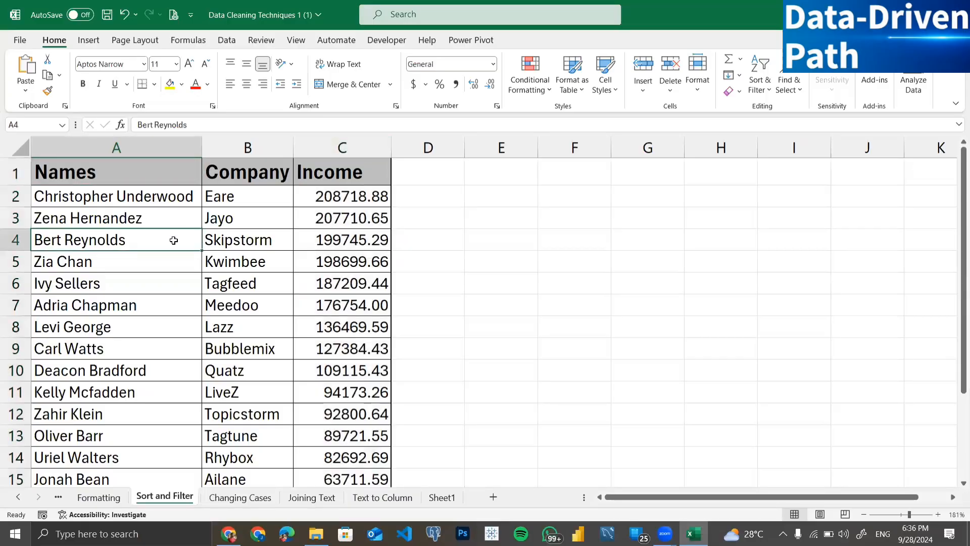
click(242, 211)
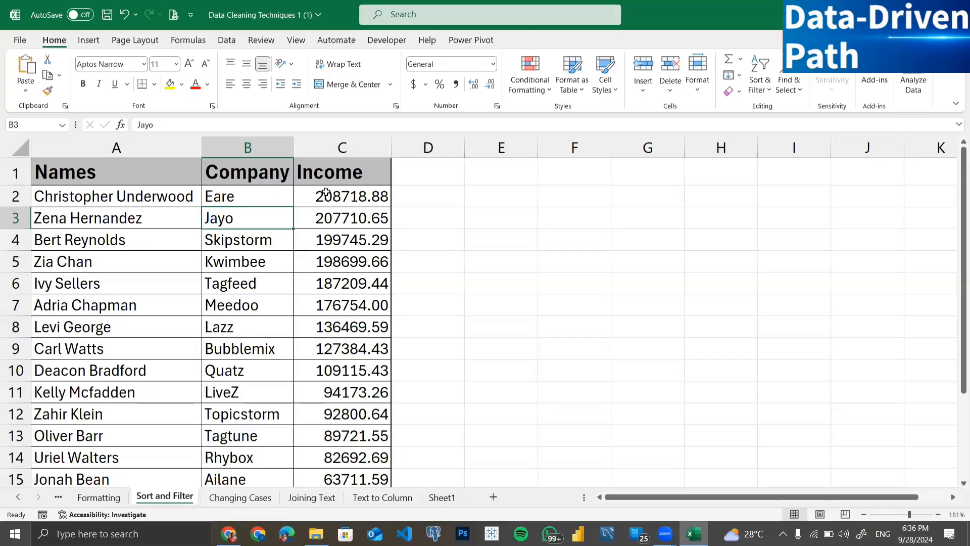
click(763, 71)
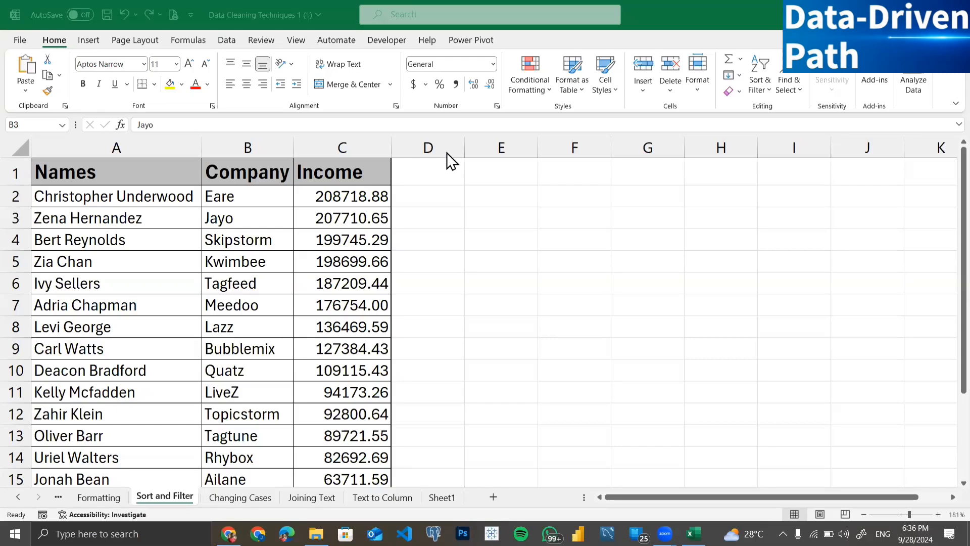
click(762, 77)
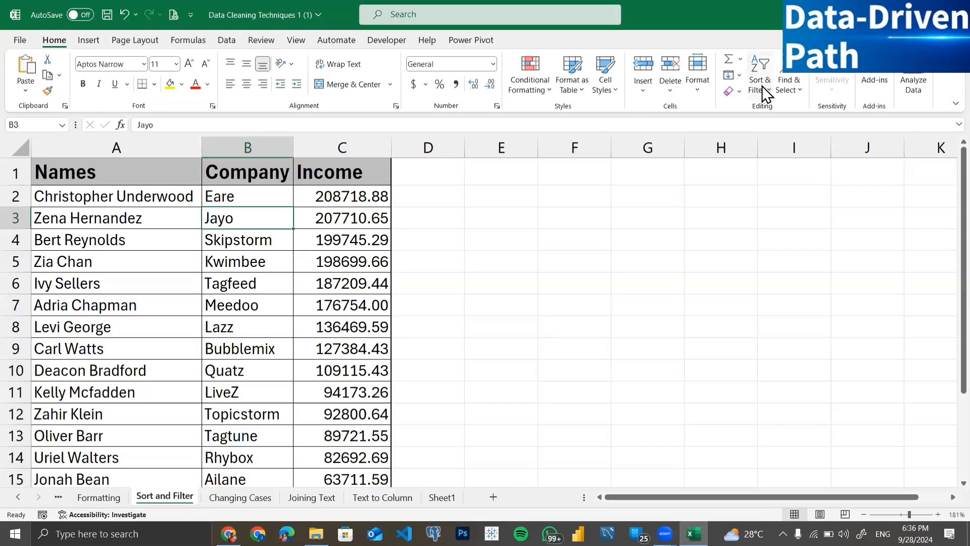
click(763, 87)
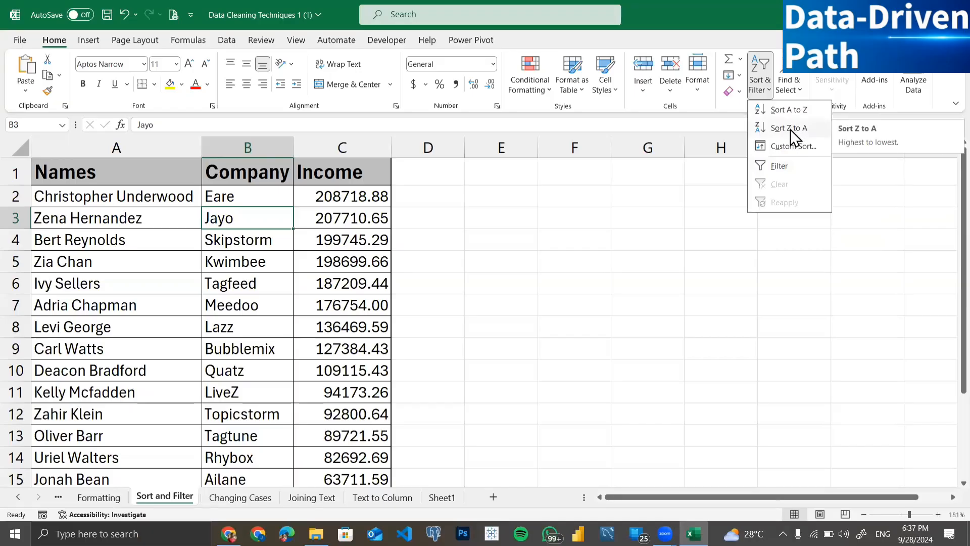
click(781, 167)
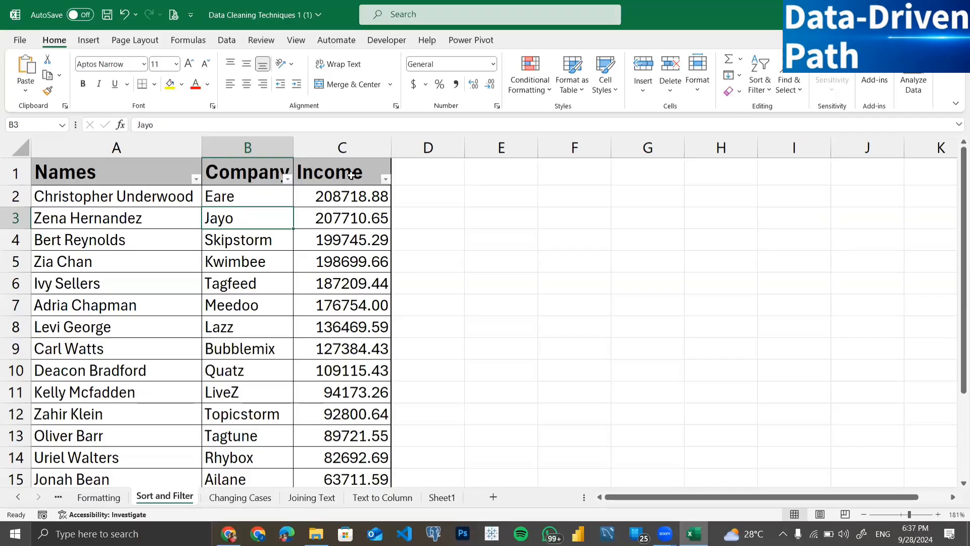
Review the three filter-enabled headers and look over the table's records down to the last row
click(167, 173)
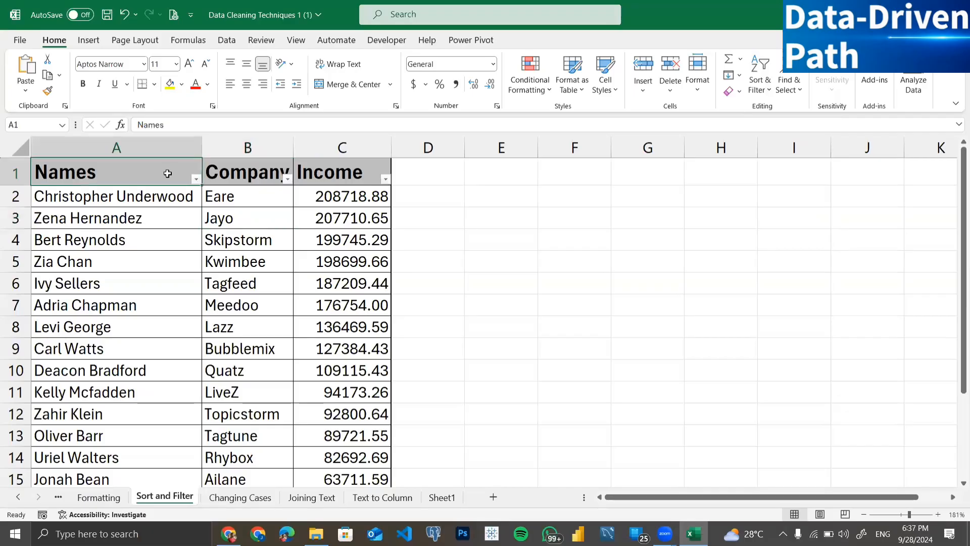
click(246, 173)
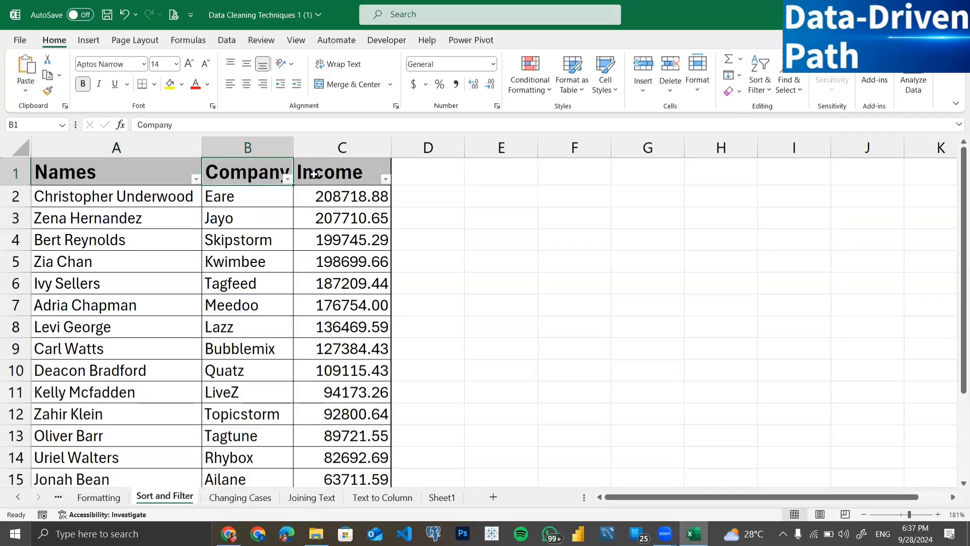
click(327, 174)
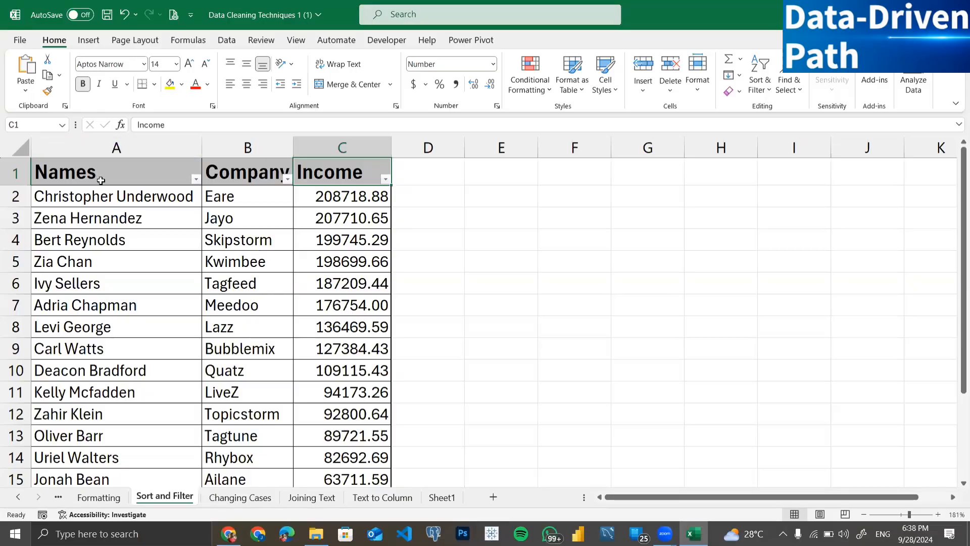
drag(98, 177, 101, 197)
drag(291, 366, 328, 436)
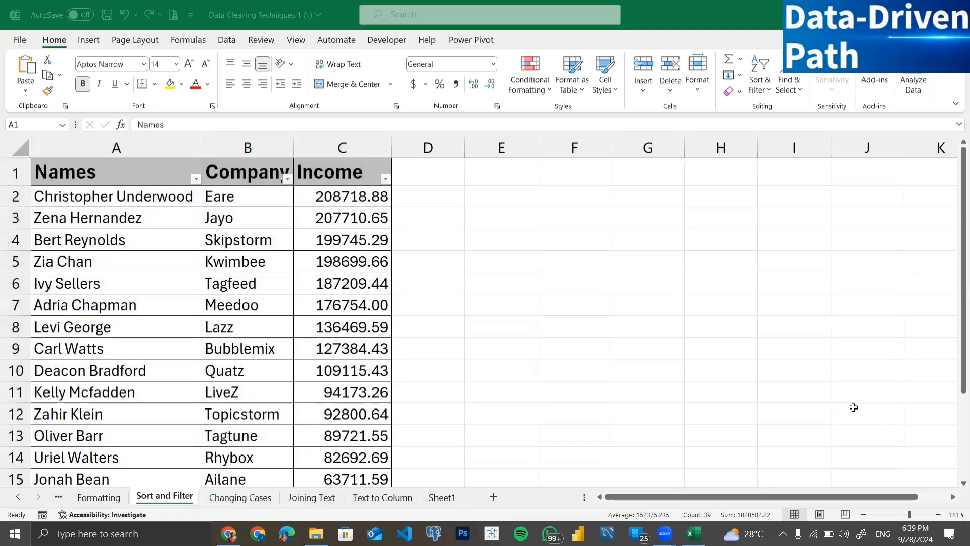
click(226, 289)
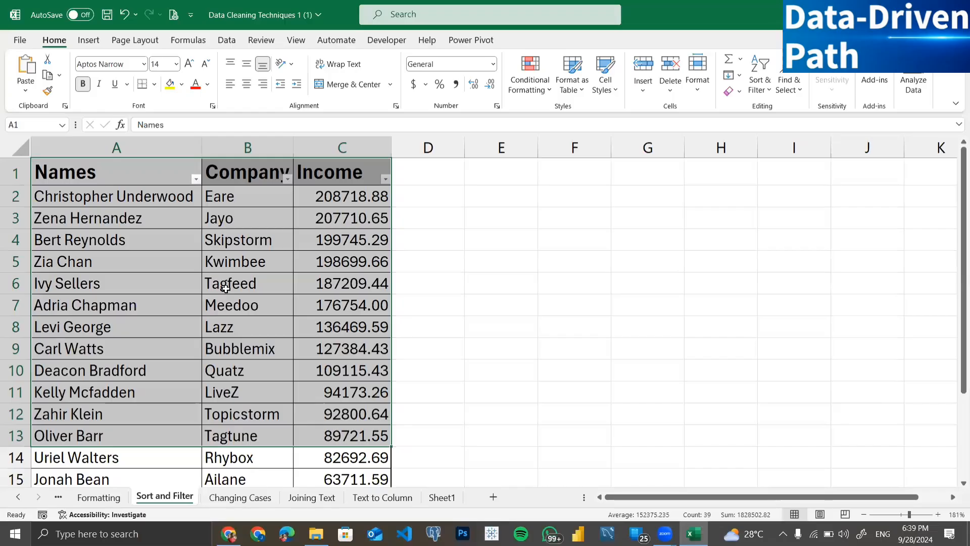
scroll(336, 193, down, 2)
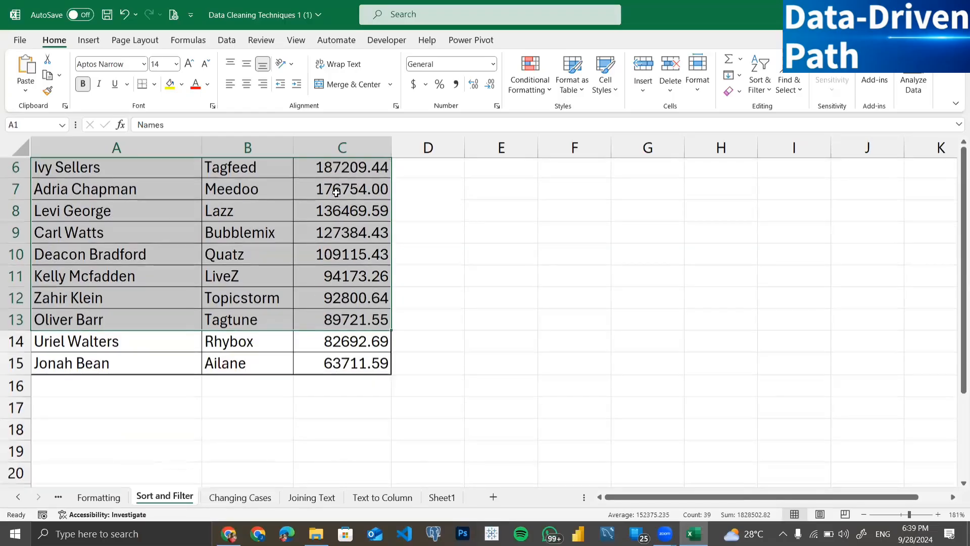
scroll(336, 192, up, 2)
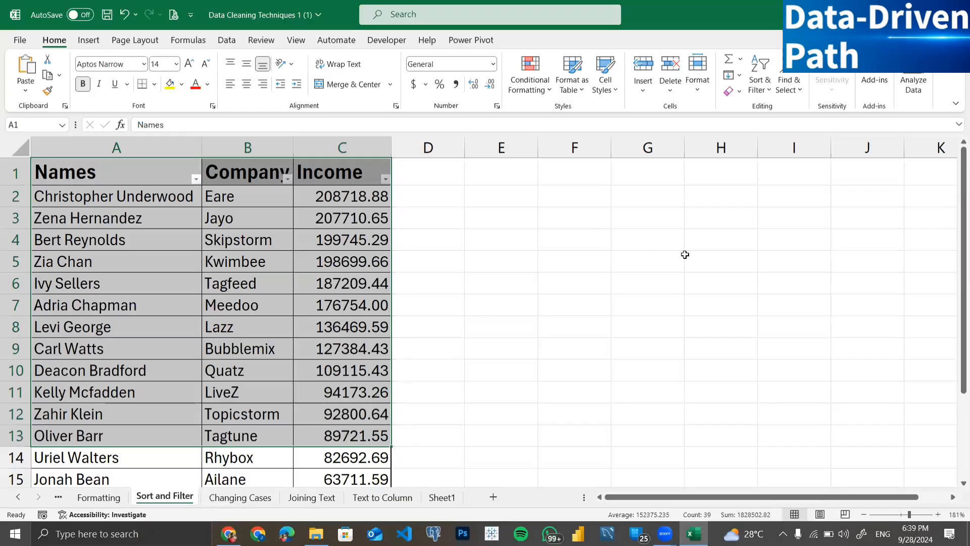
click(362, 259)
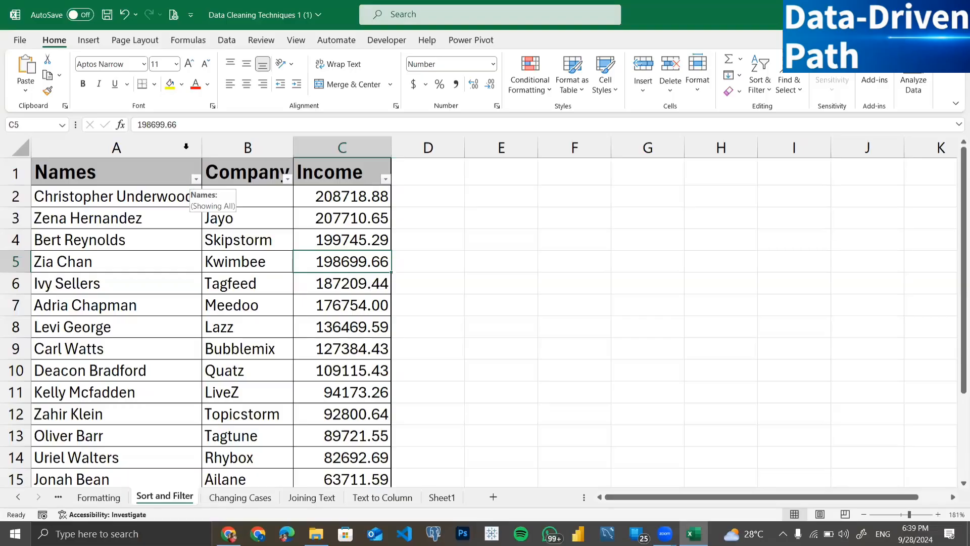
Open the filter list of the Names column and look through all of its entries
click(196, 180)
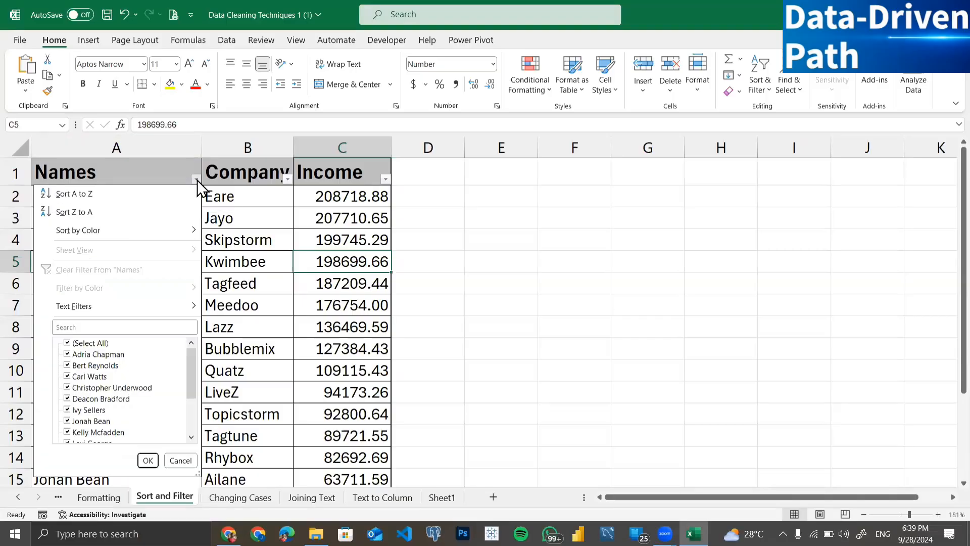
mouse_move(134, 315)
drag(193, 362, 191, 420)
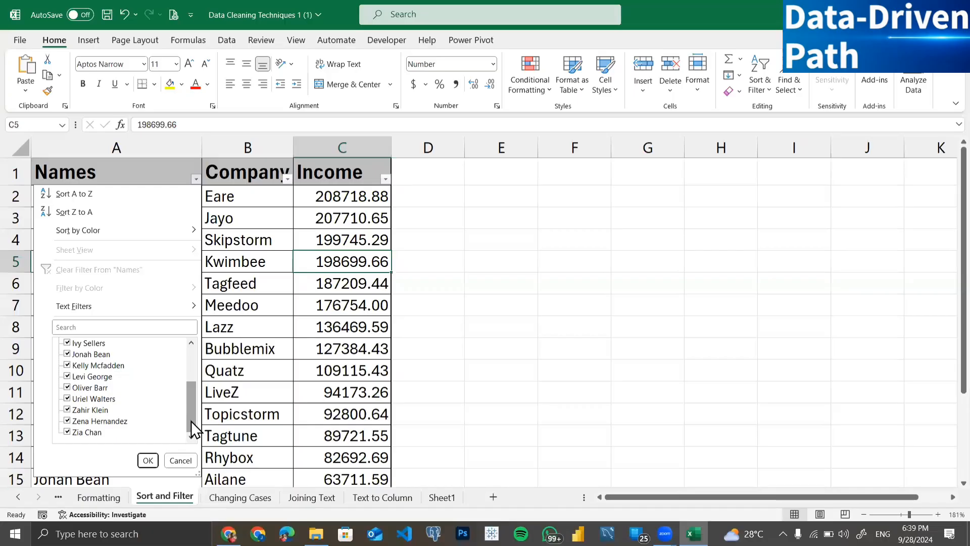
drag(191, 420, 192, 362)
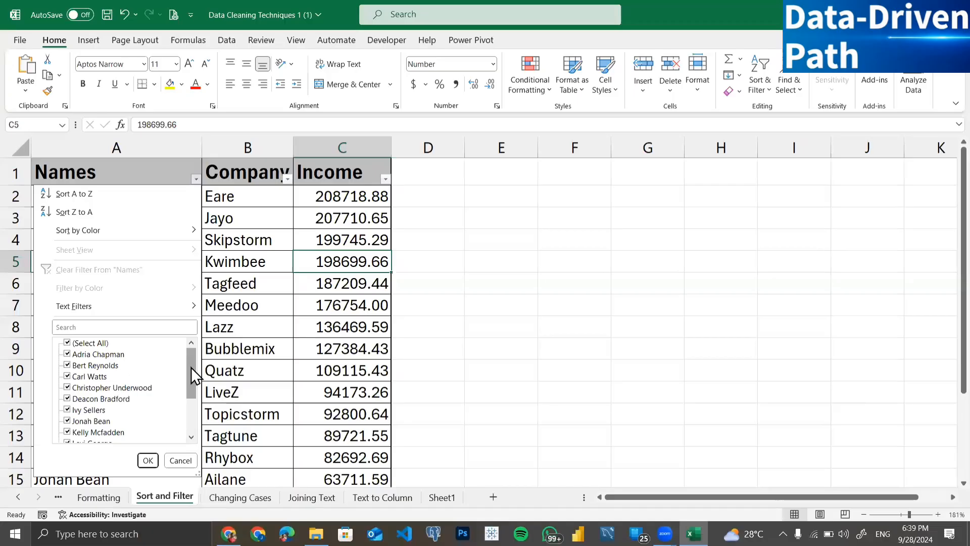
drag(191, 368, 188, 417)
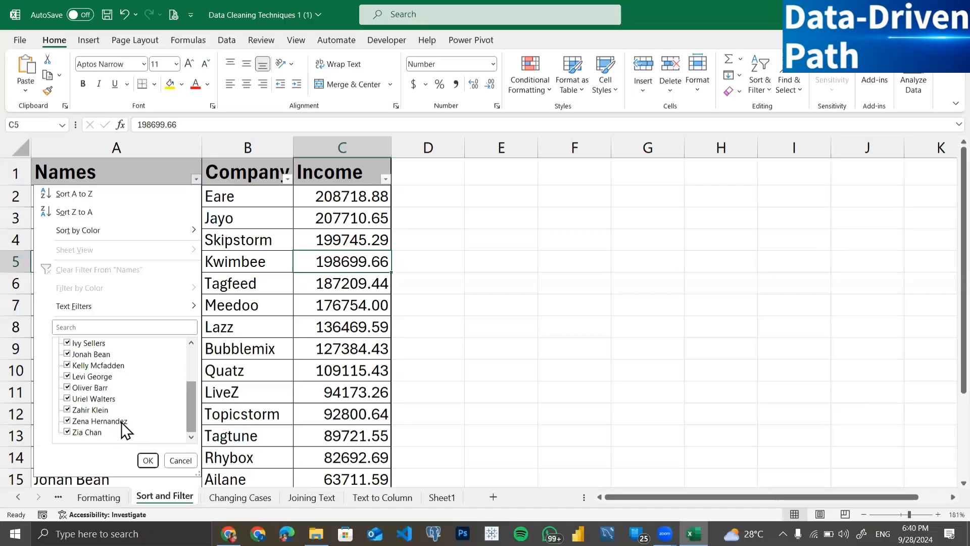
scroll(194, 386, up, 2)
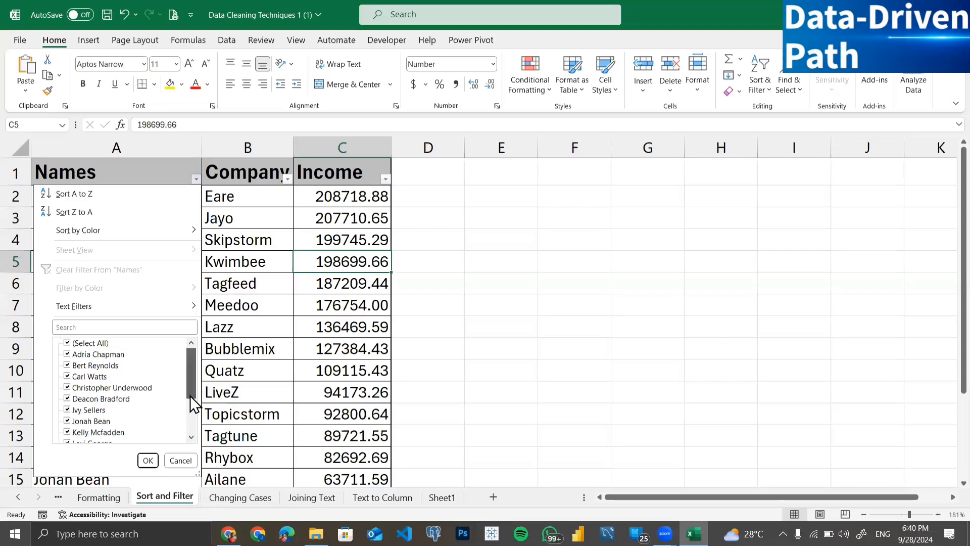
scroll(189, 395, down, 2)
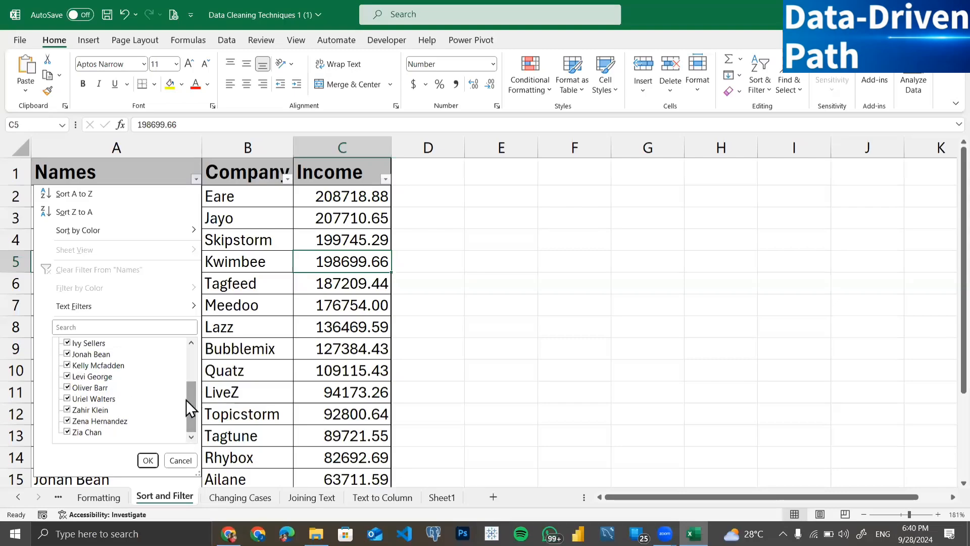
drag(189, 399, 190, 352)
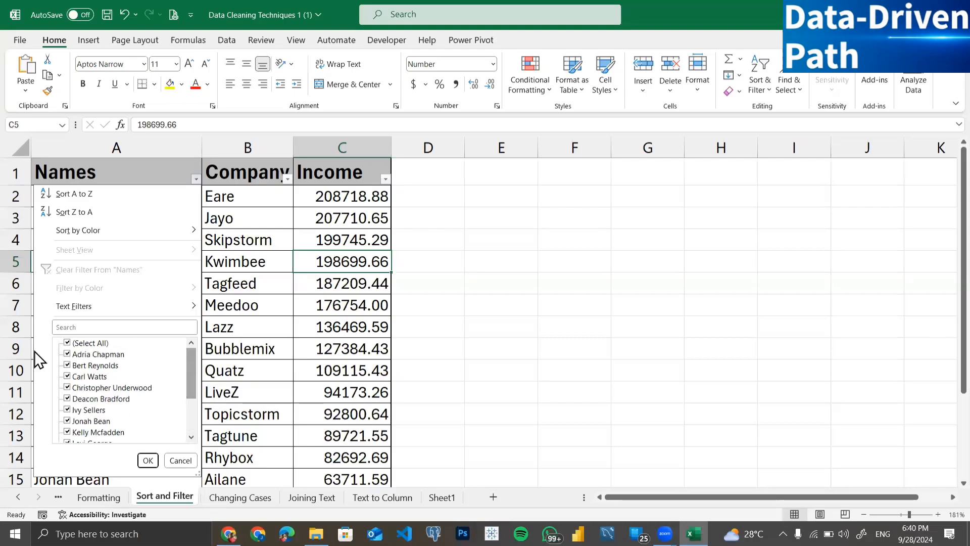
Filter the Names column to only the first name in its list and clear that filter again
click(67, 340)
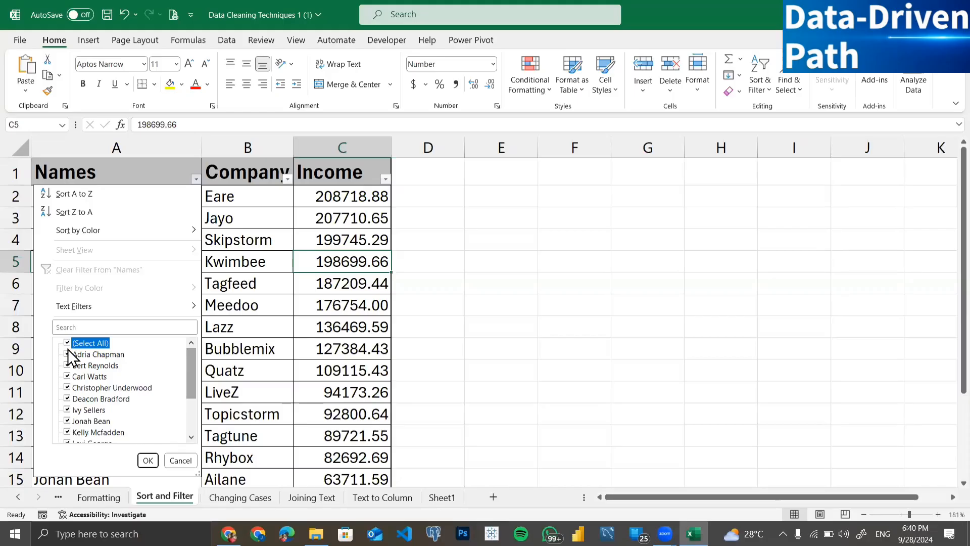
click(68, 356)
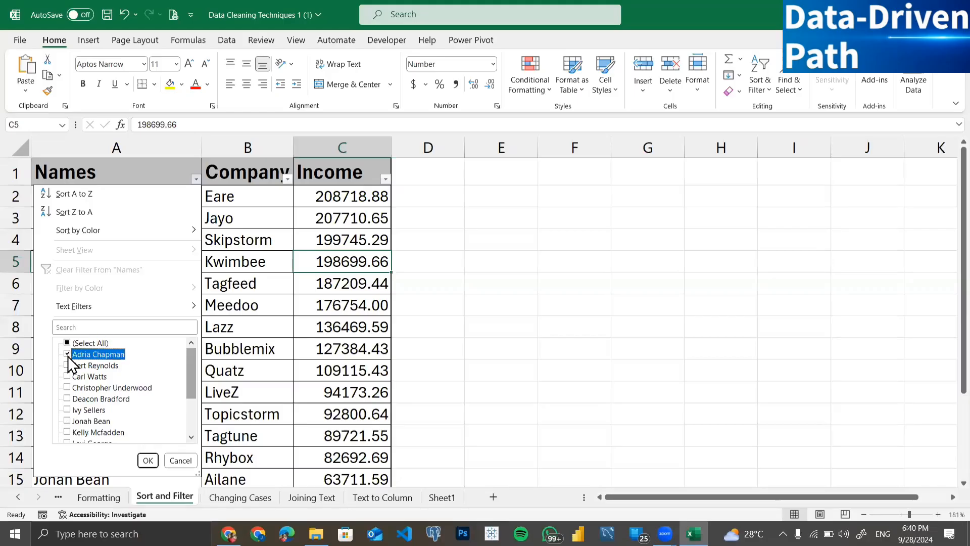
click(147, 460)
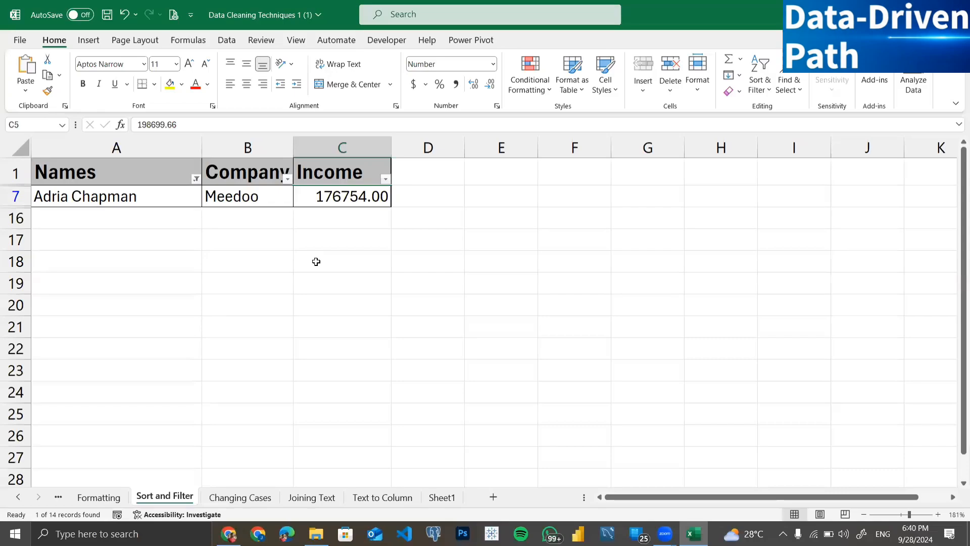
click(196, 180)
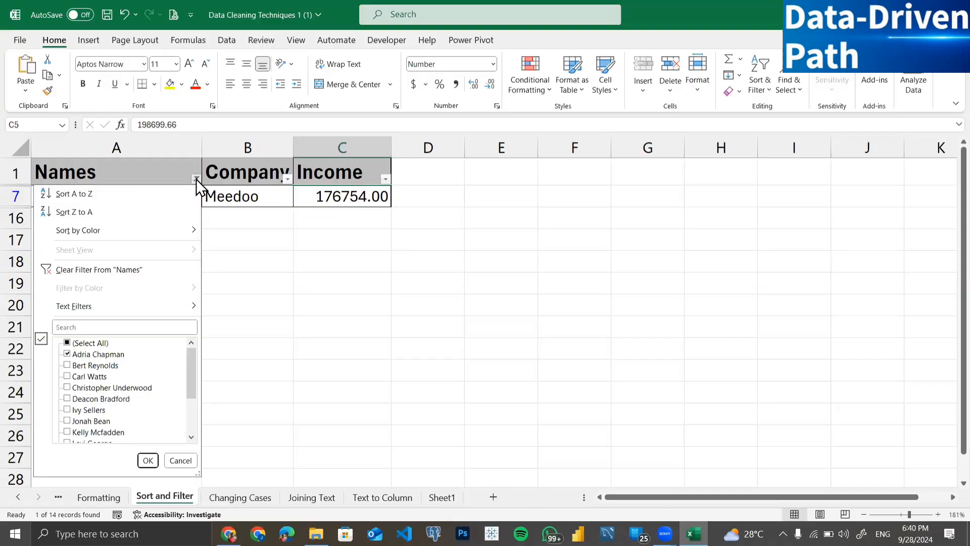
click(96, 269)
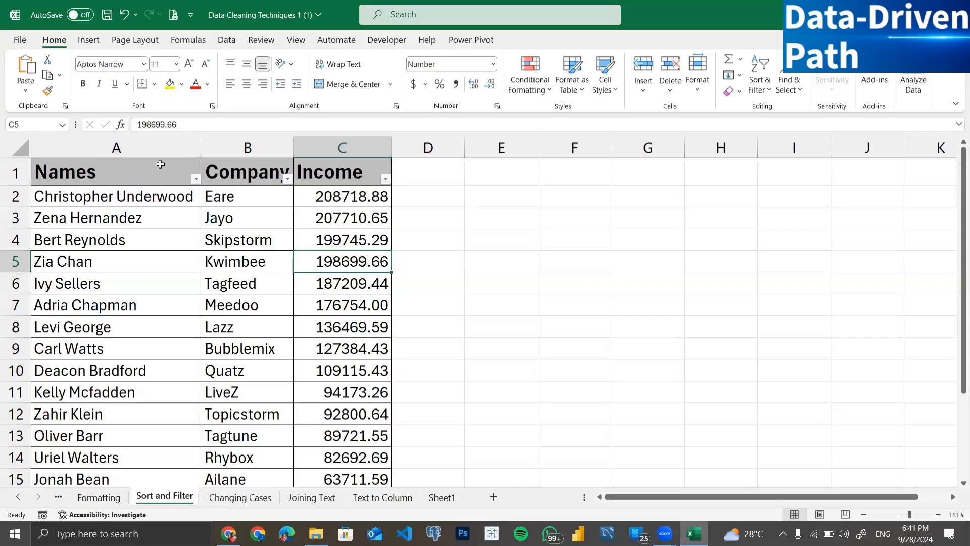
Look at the sort options of the Names column and examine the records in rows 2 to 4
click(195, 179)
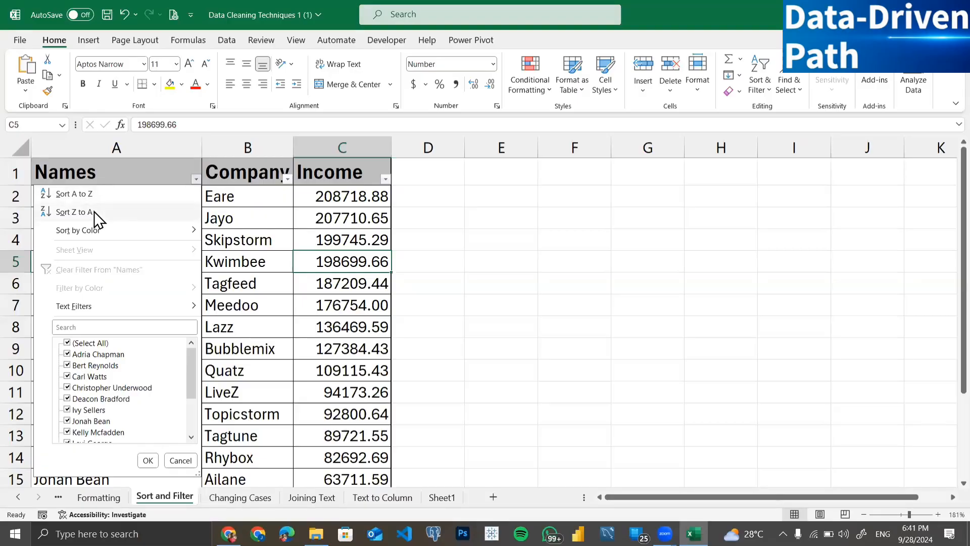
click(218, 229)
click(138, 195)
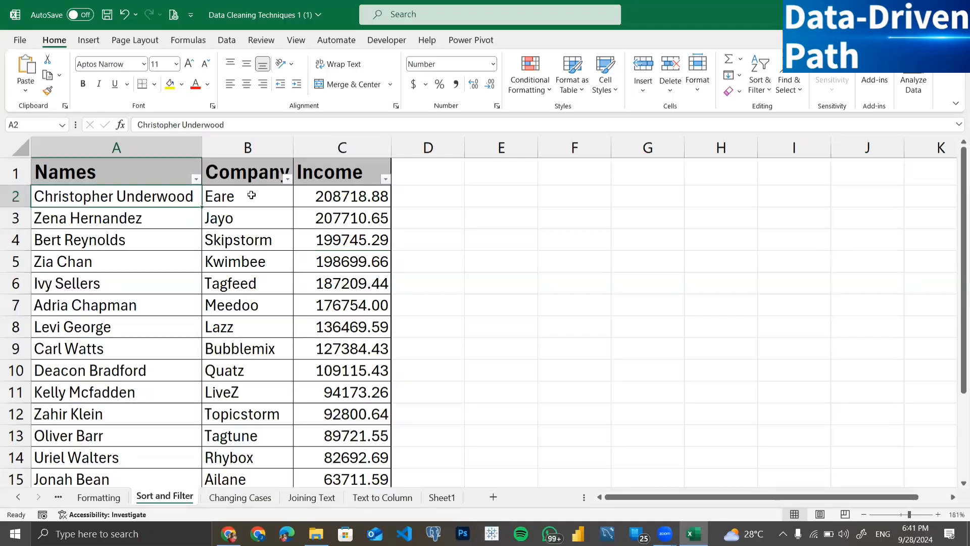
drag(251, 195, 303, 196)
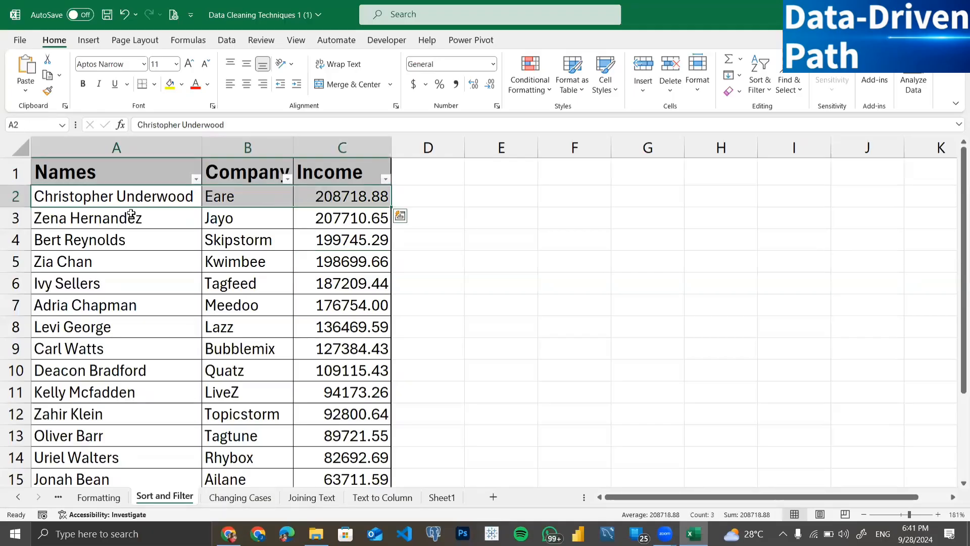
drag(131, 213, 328, 218)
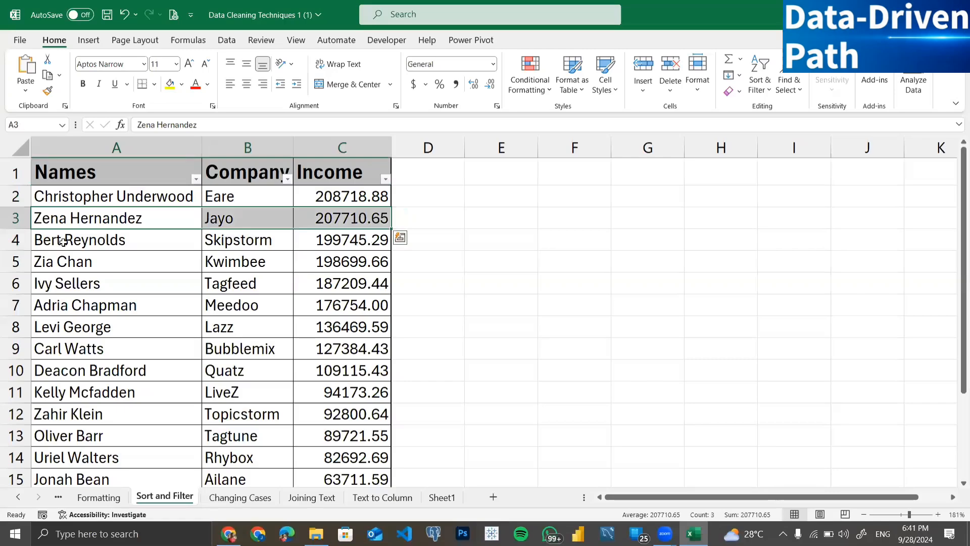
drag(62, 241, 375, 242)
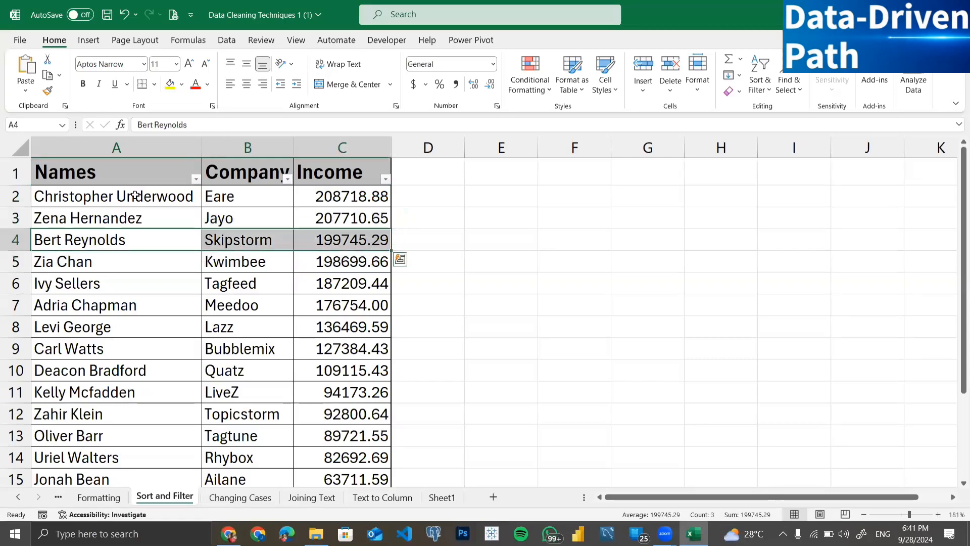
Sort the table by Names from A to Z and review the reordered names and the first record
click(194, 179)
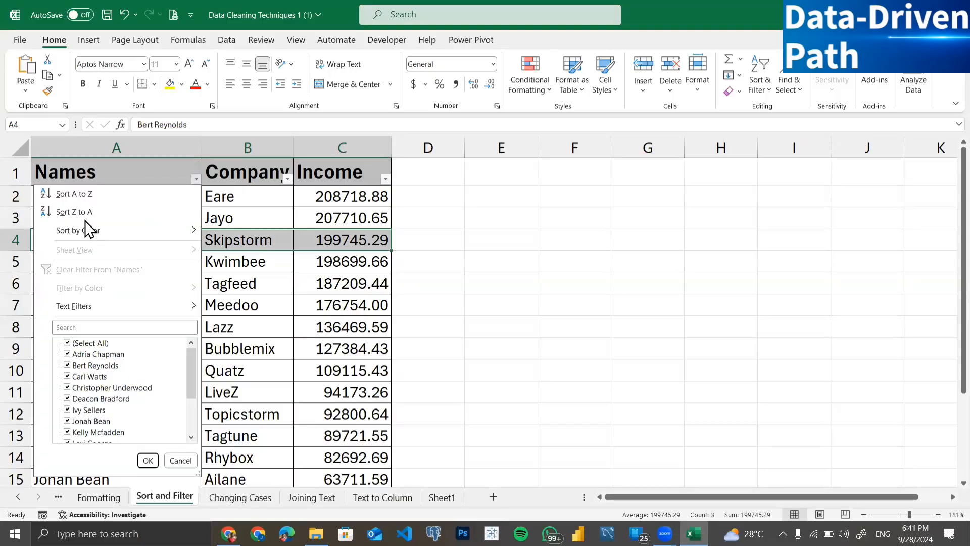
click(86, 195)
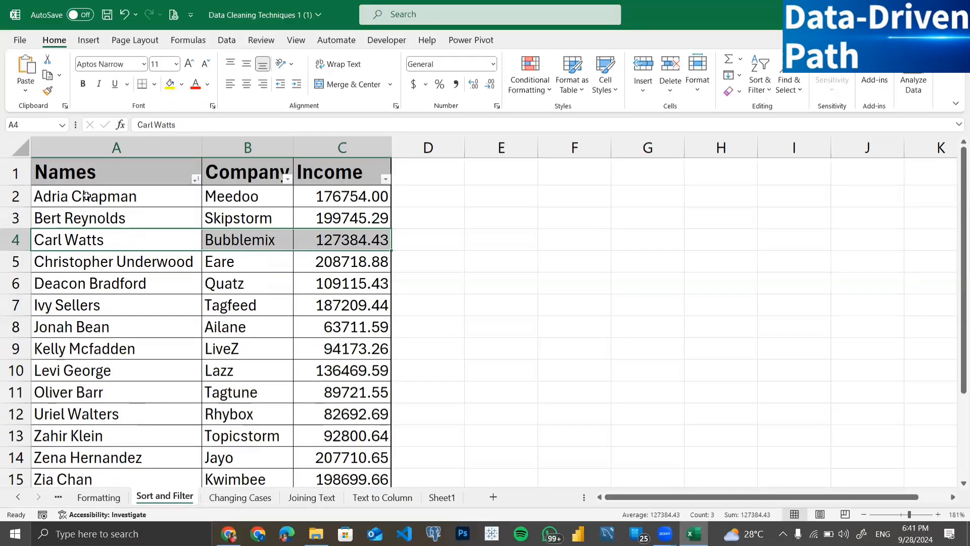
drag(77, 197, 80, 418)
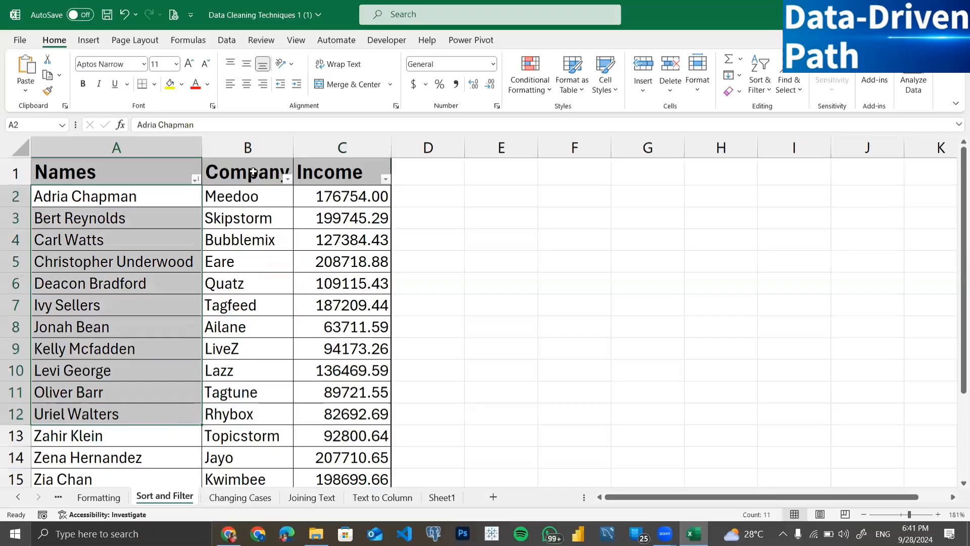
click(243, 197)
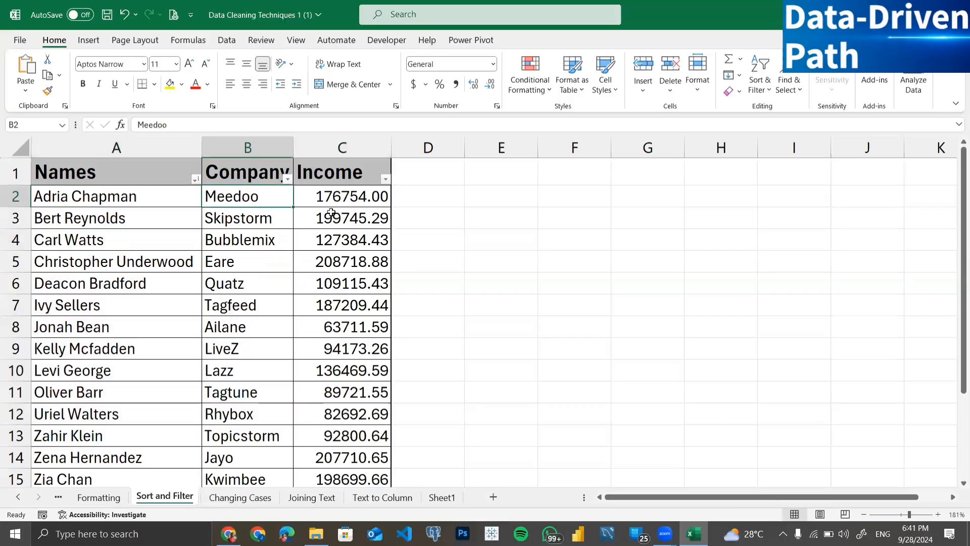
click(335, 199)
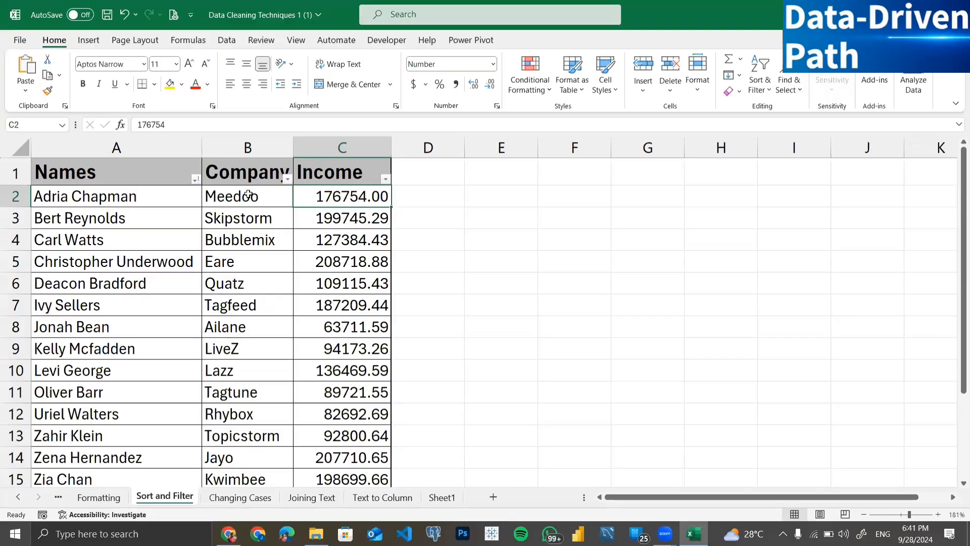
click(124, 198)
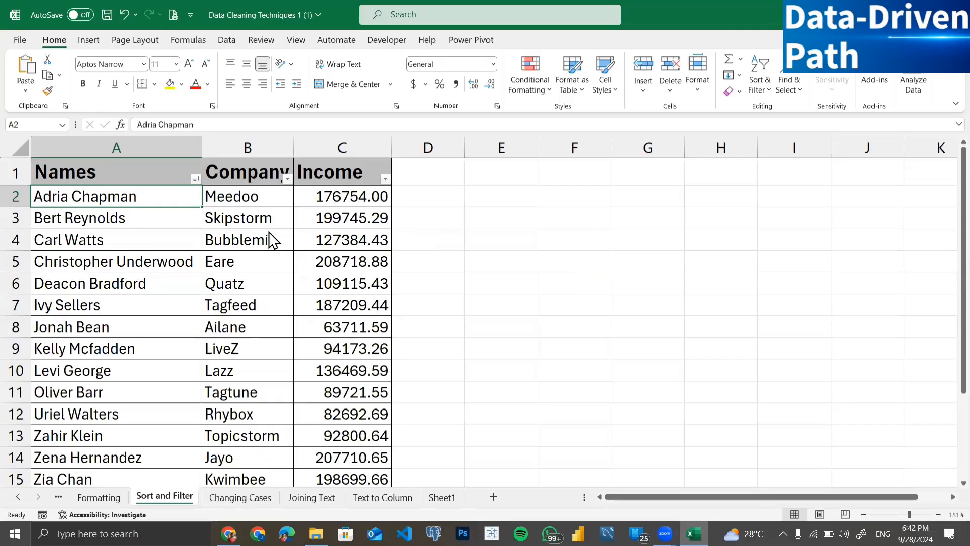
Sort the table by Company from Z to A
click(286, 180)
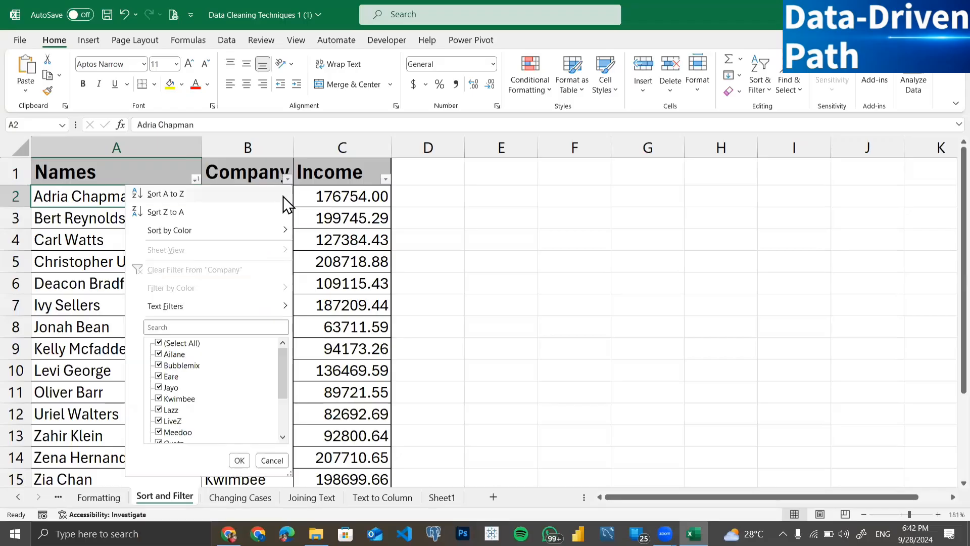
click(180, 212)
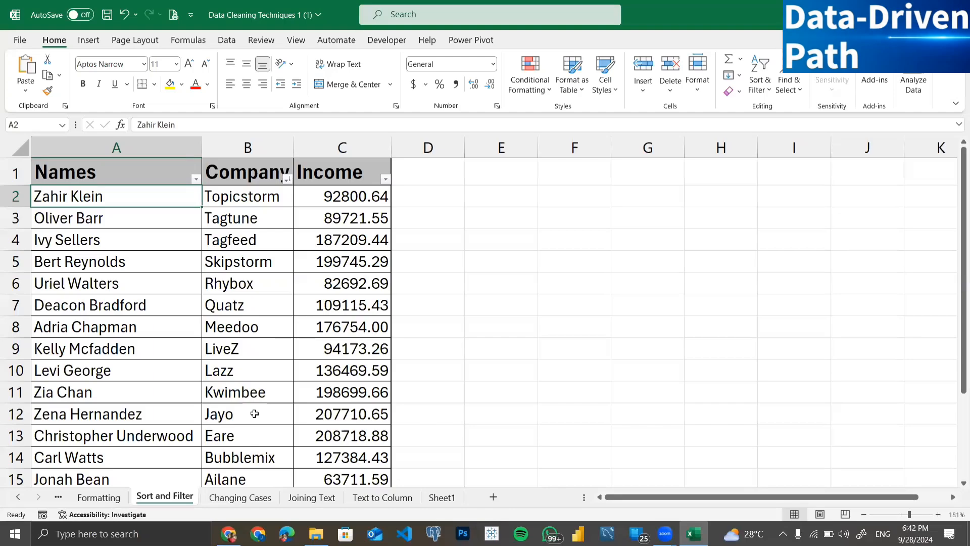
Sort the table by Income from smallest to largest and review the ordered incomes and the lowest-income record
click(384, 179)
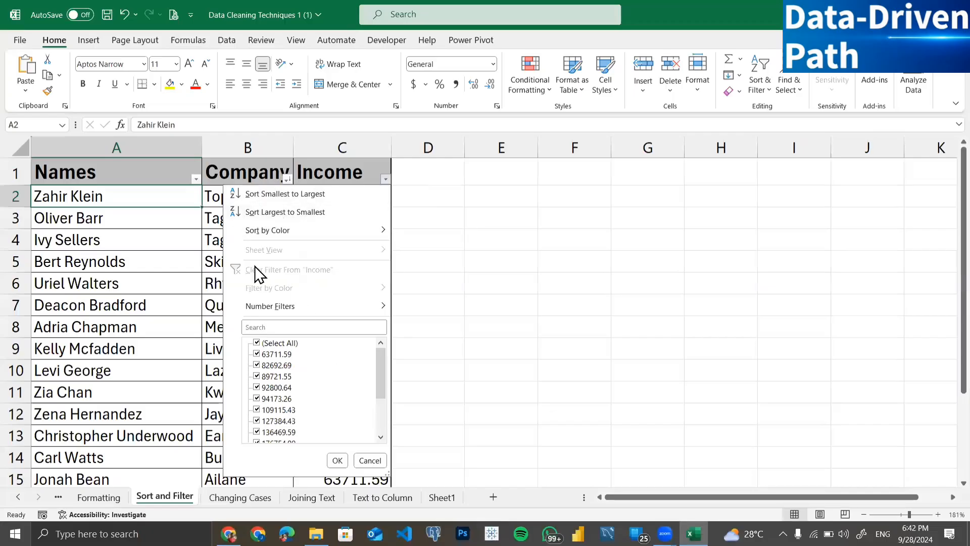
click(274, 194)
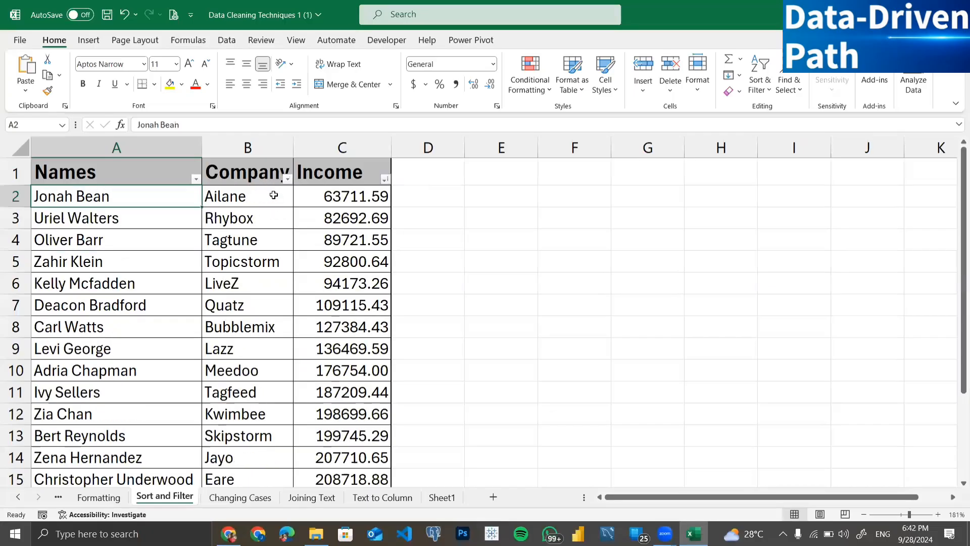
drag(345, 196, 374, 467)
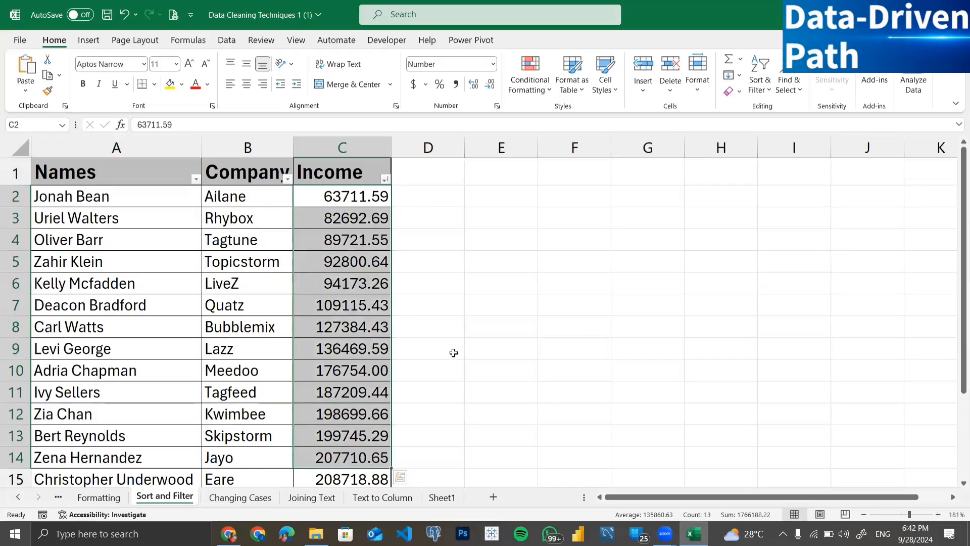
click(460, 254)
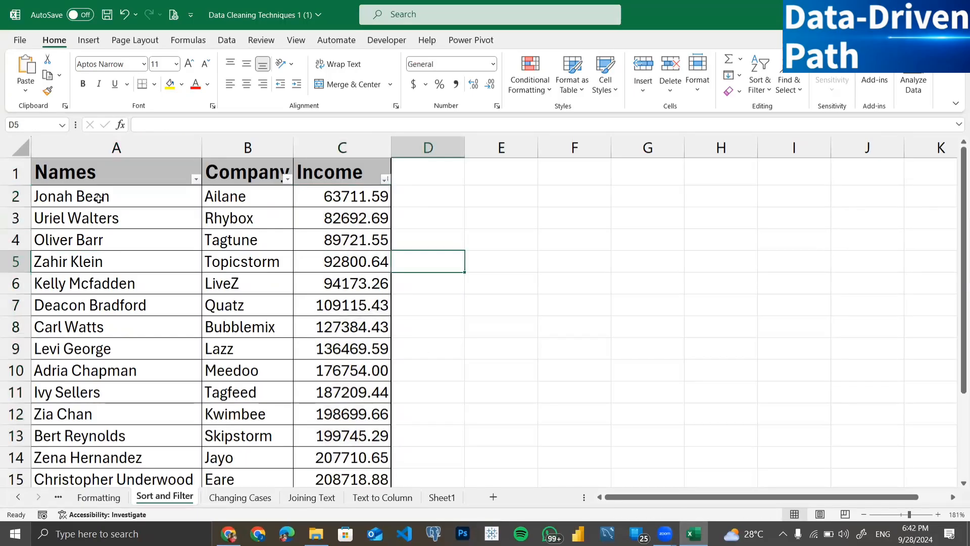
drag(98, 196, 320, 194)
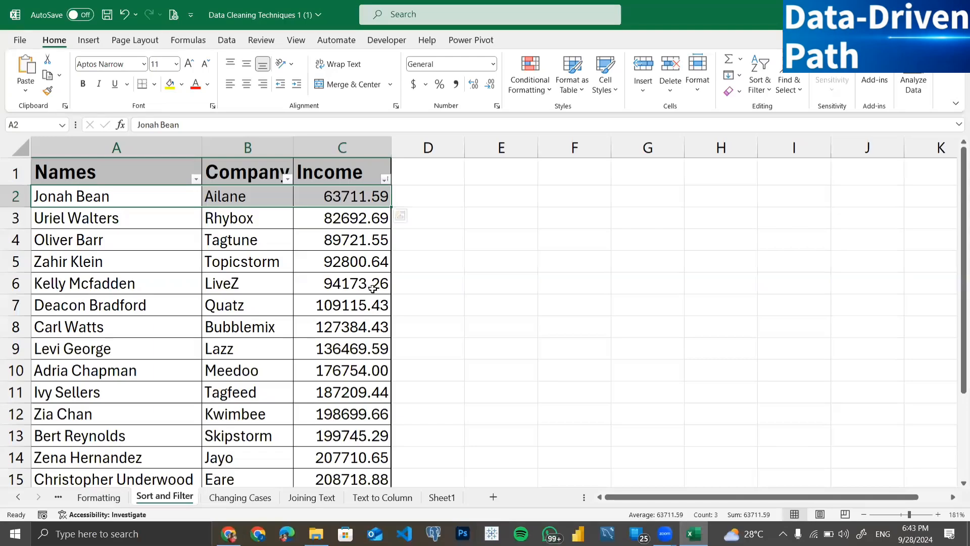
drag(341, 193, 337, 274)
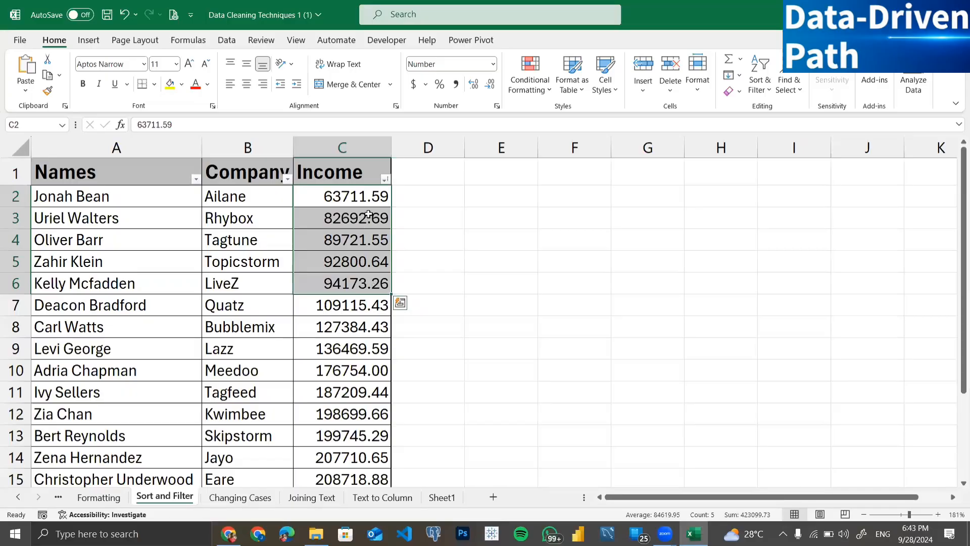
Apply an Equals number filter of 198699.66 to the Income column and clear that filter again
click(385, 179)
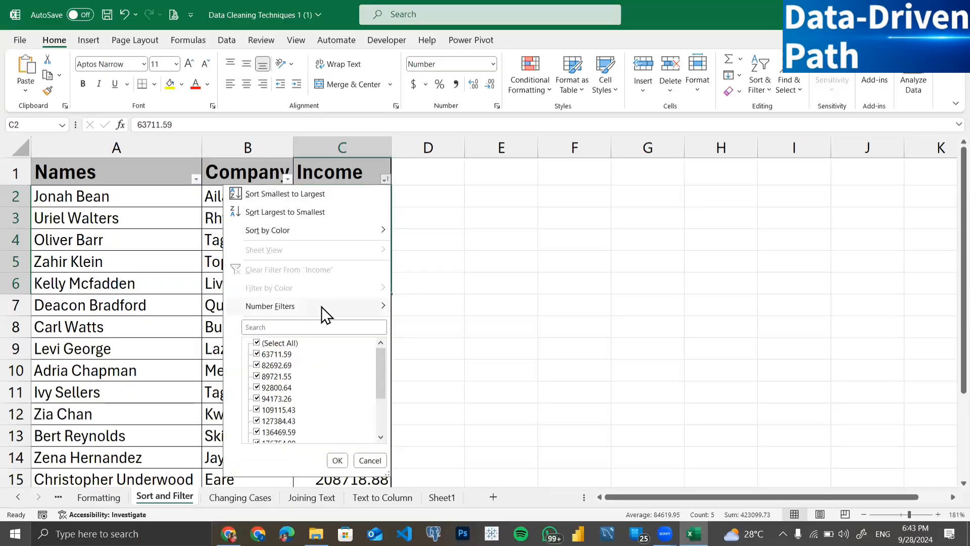
mouse_move(321, 306)
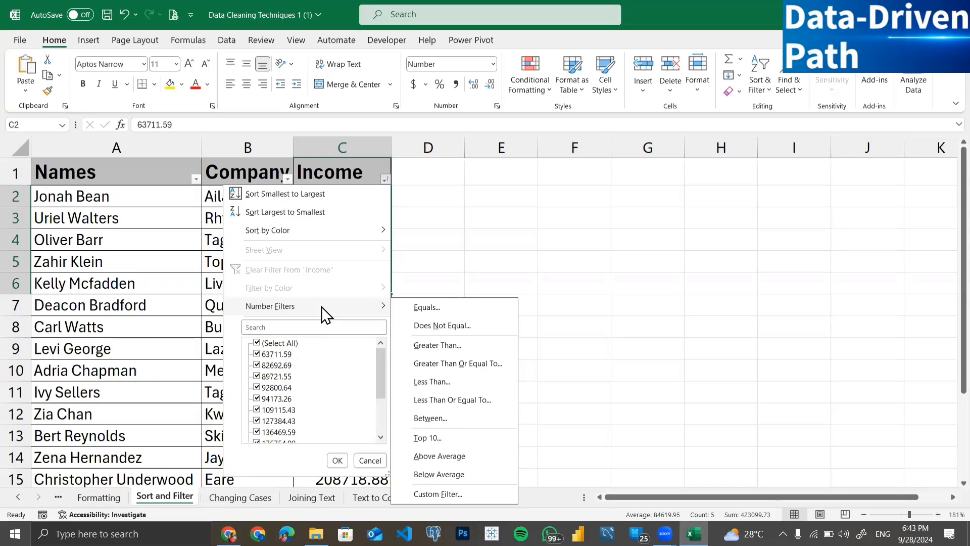
click(424, 306)
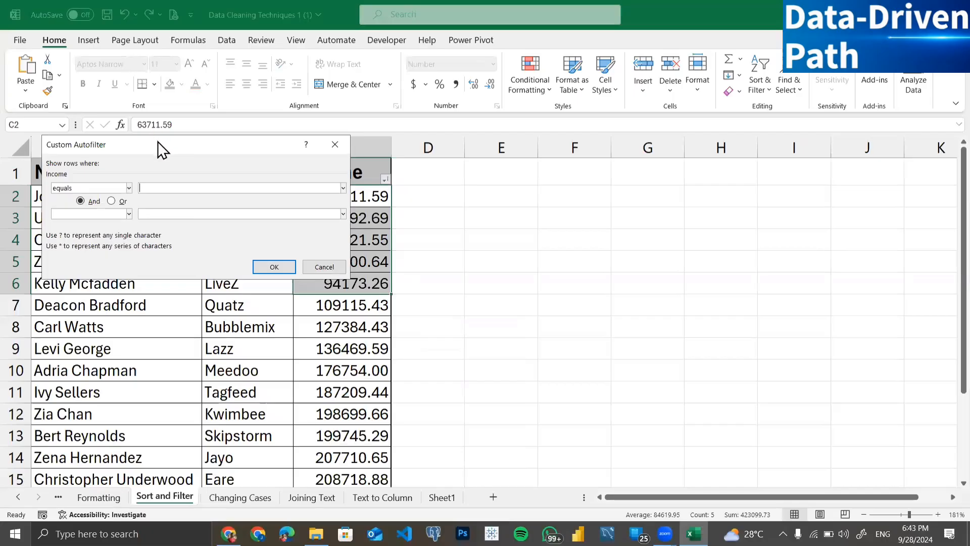
drag(157, 142, 657, 126)
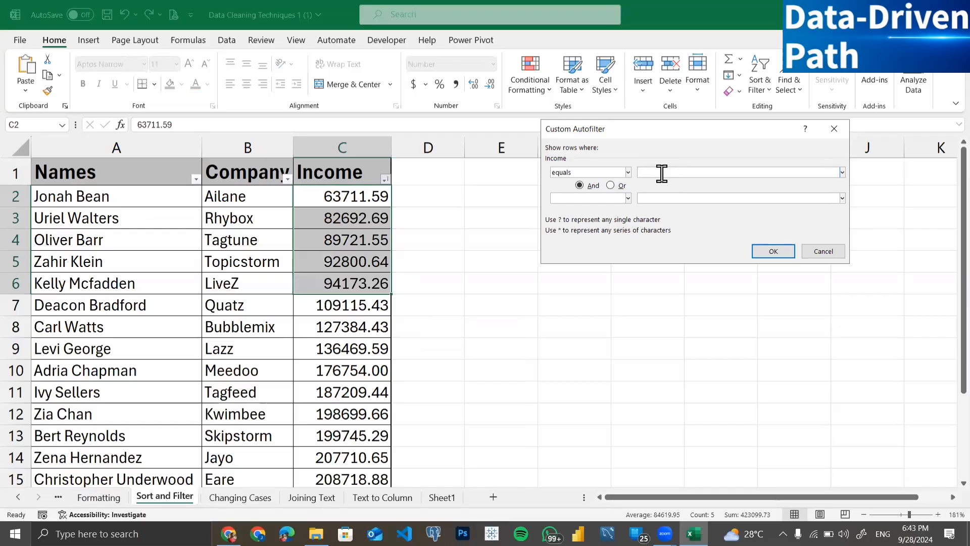
text(198699.66)
click(757, 253)
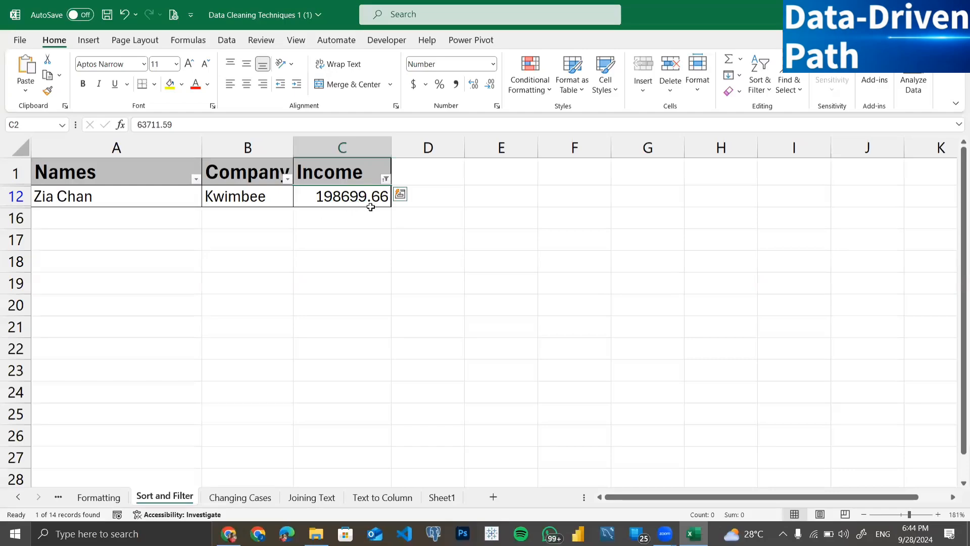
click(385, 179)
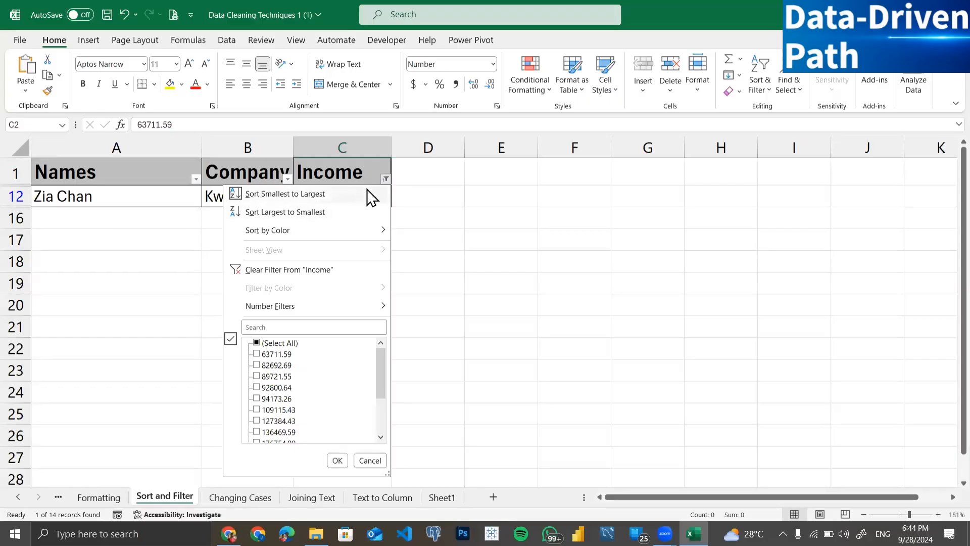
click(297, 270)
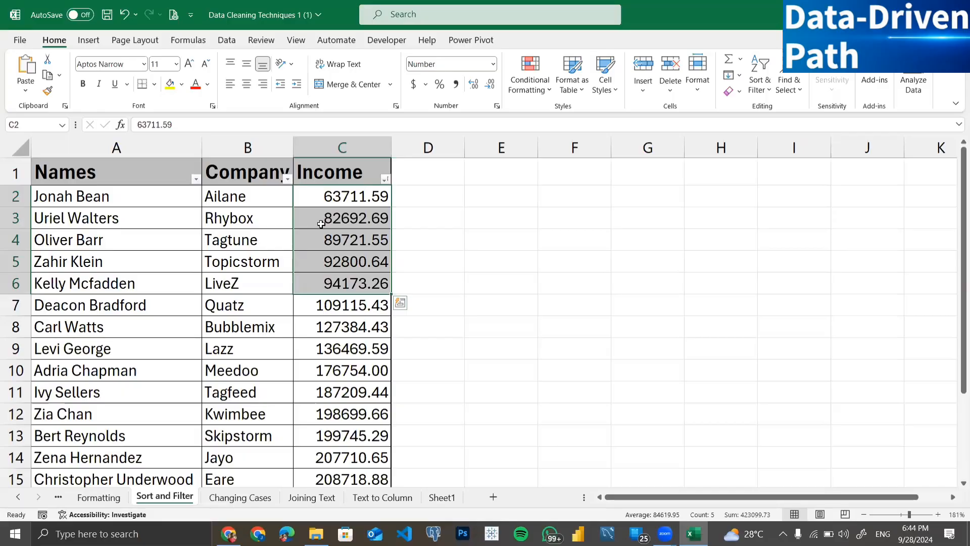
Filter the Income column to values greater than 200000 and review the matching records
click(385, 179)
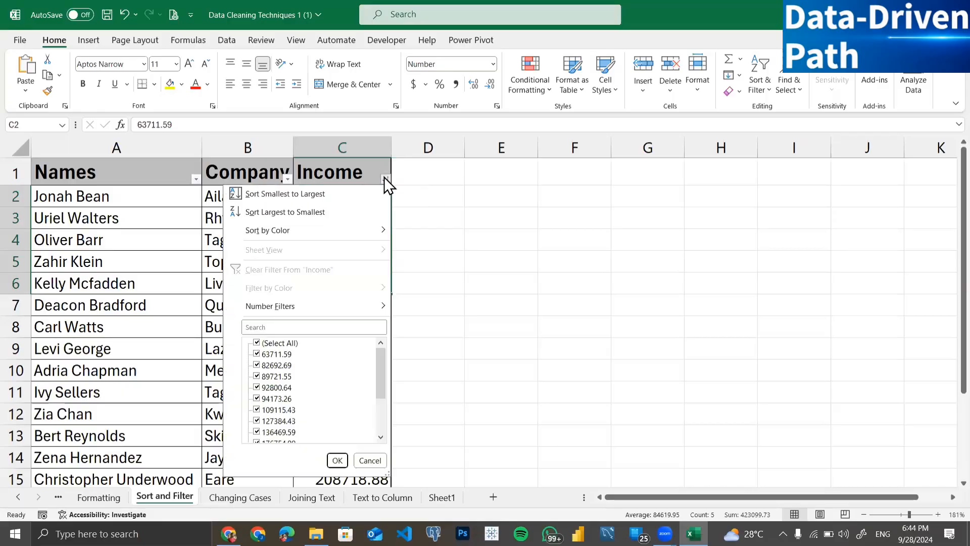
mouse_move(345, 306)
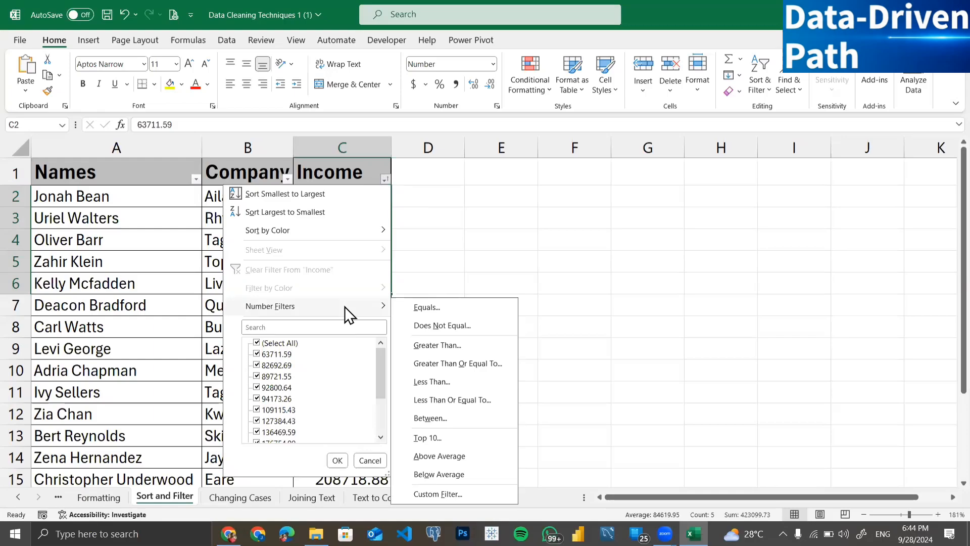
click(454, 347)
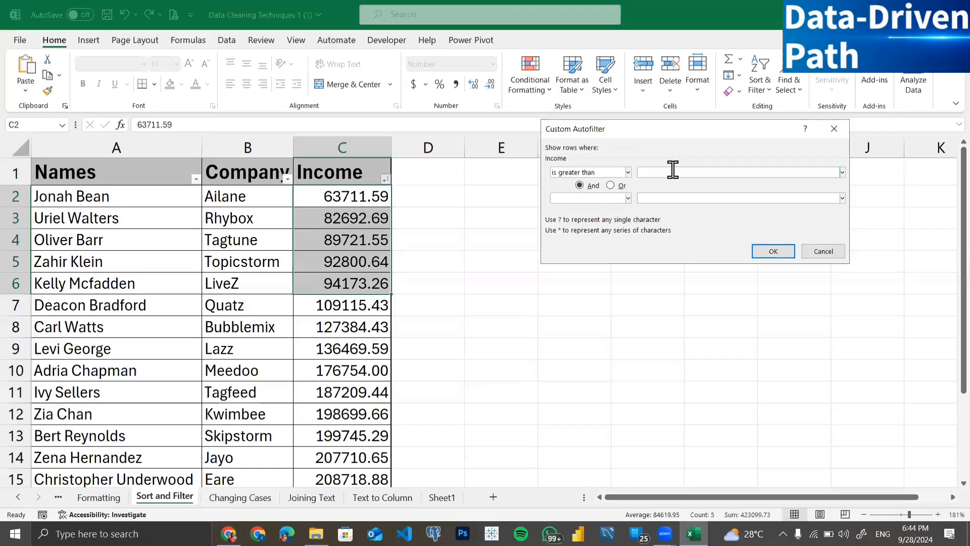
text(200000)
click(772, 251)
drag(178, 201, 333, 221)
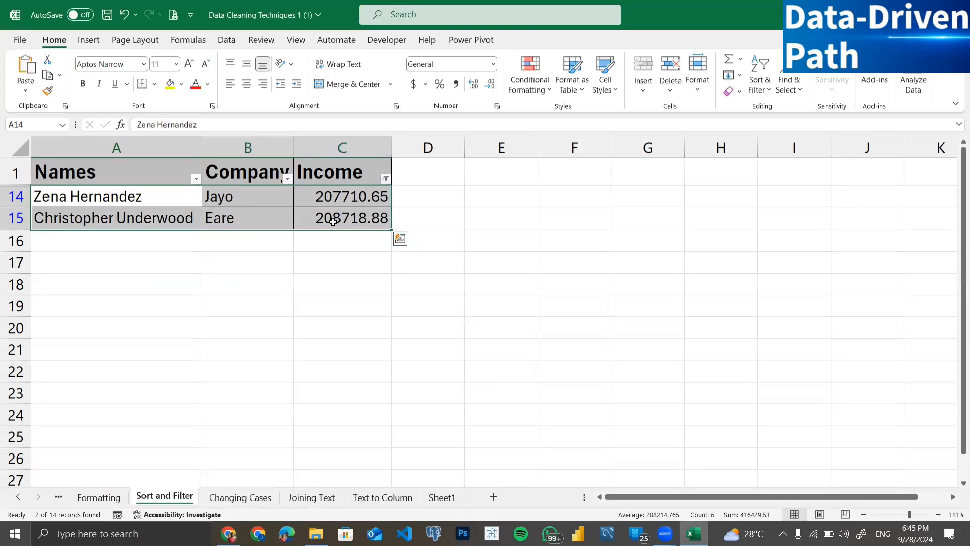
Replace the current Income filter with a Between number filter from 100000 to 150000
click(385, 179)
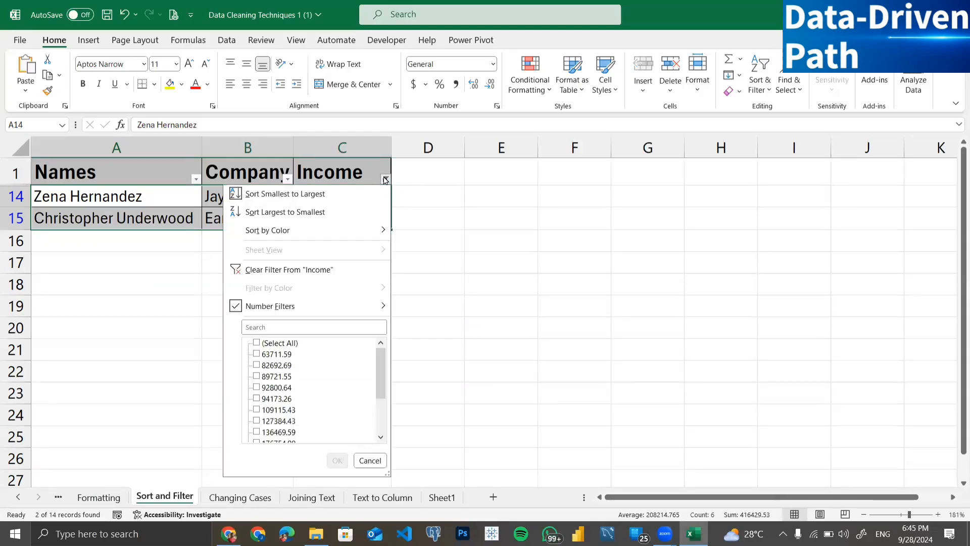
click(283, 268)
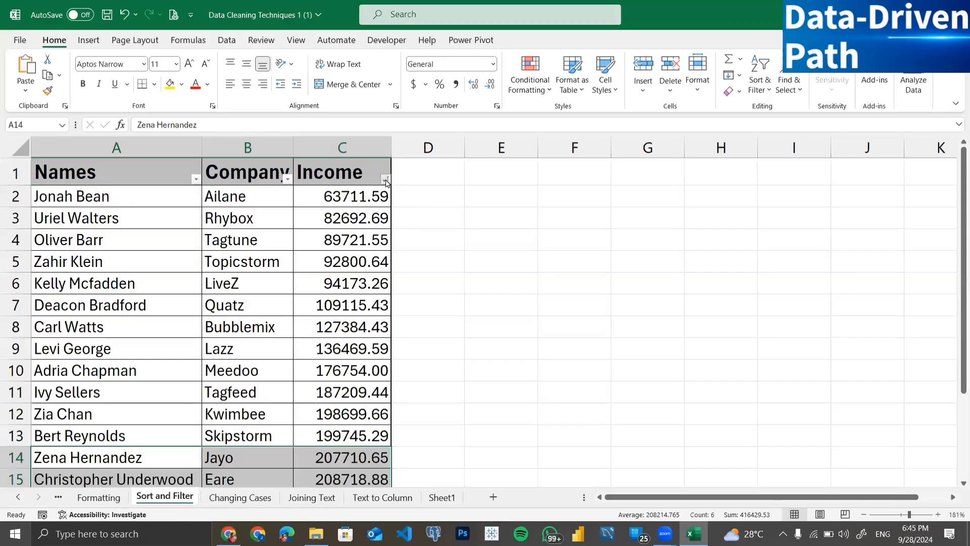
click(385, 179)
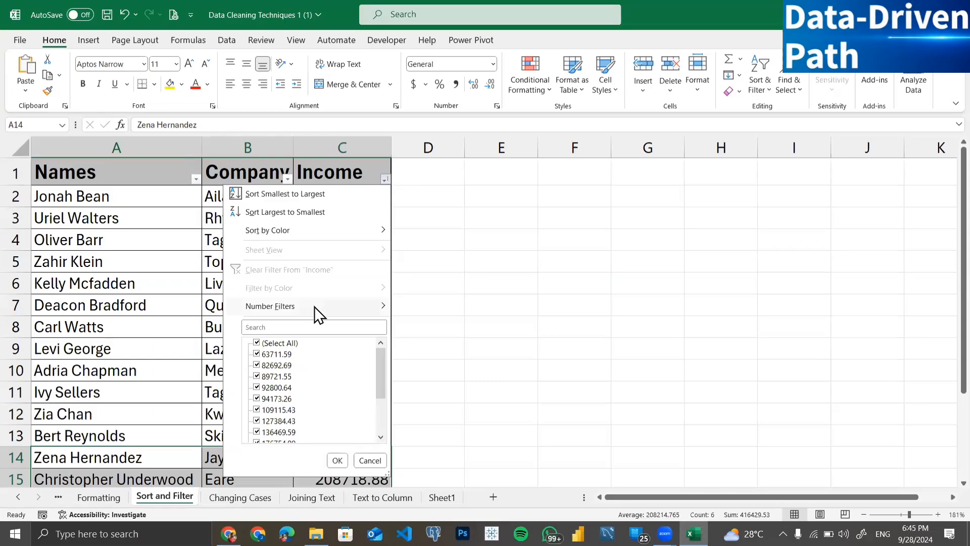
mouse_move(314, 306)
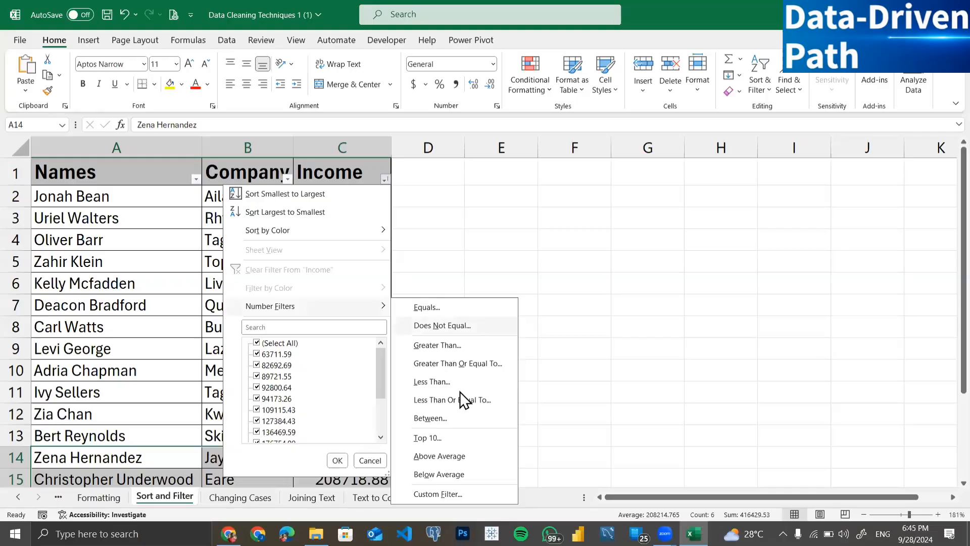
click(454, 420)
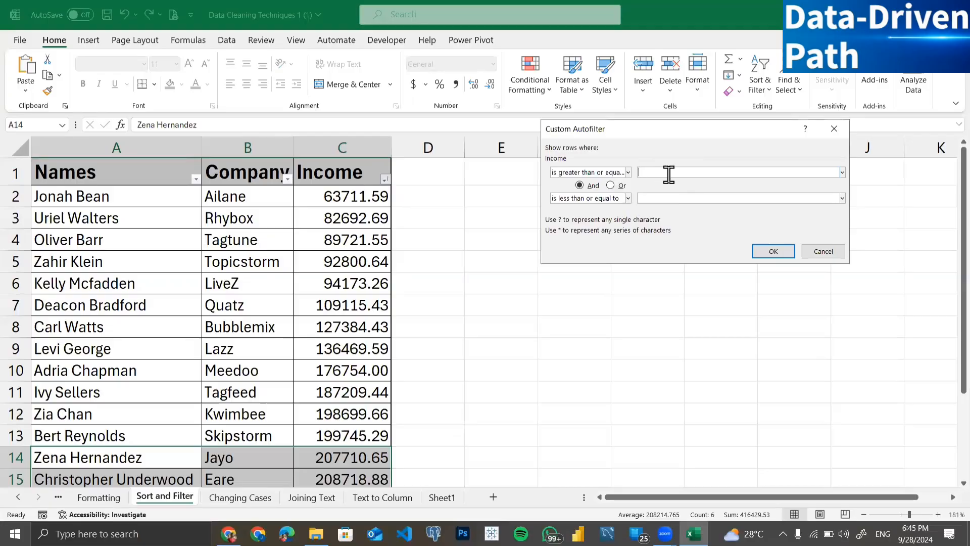
text(100000)
click(675, 198)
text(150000)
key(Return)
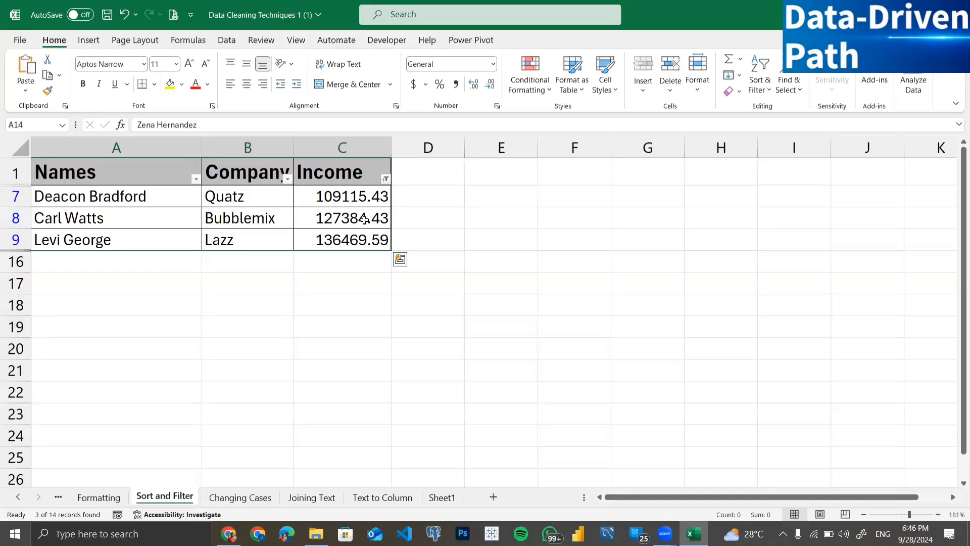
Clear the filter from the Income column and look over the full table of records
click(386, 179)
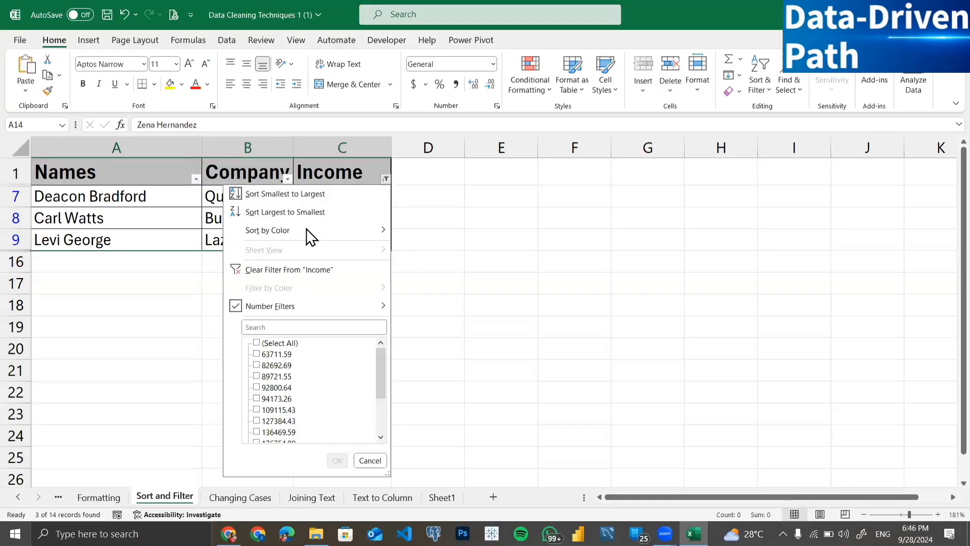
click(277, 271)
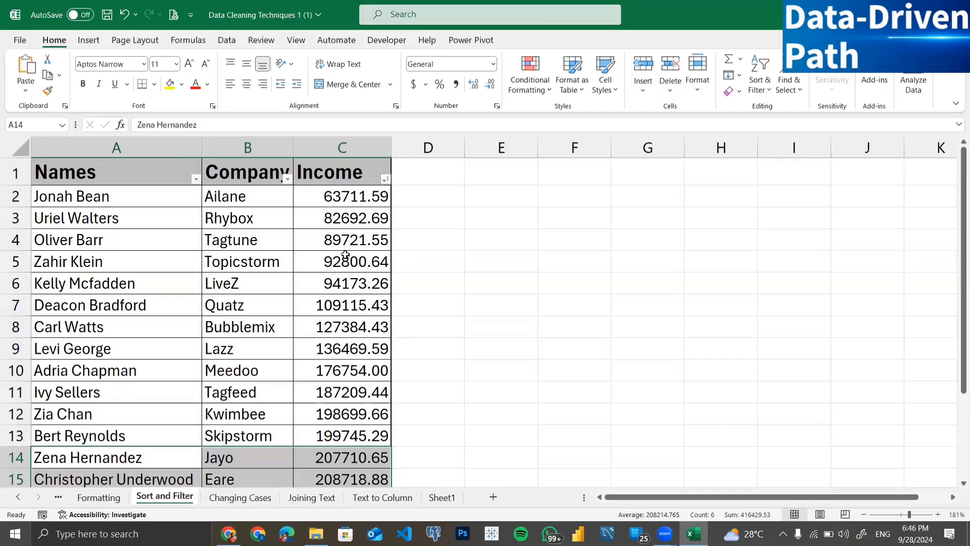
scroll(293, 303, down, 2)
scroll(293, 303, up, 2)
scroll(294, 303, down, 1)
scroll(293, 303, up, 1)
Filter the Income column to its top 6 items and clear that filter again
click(385, 180)
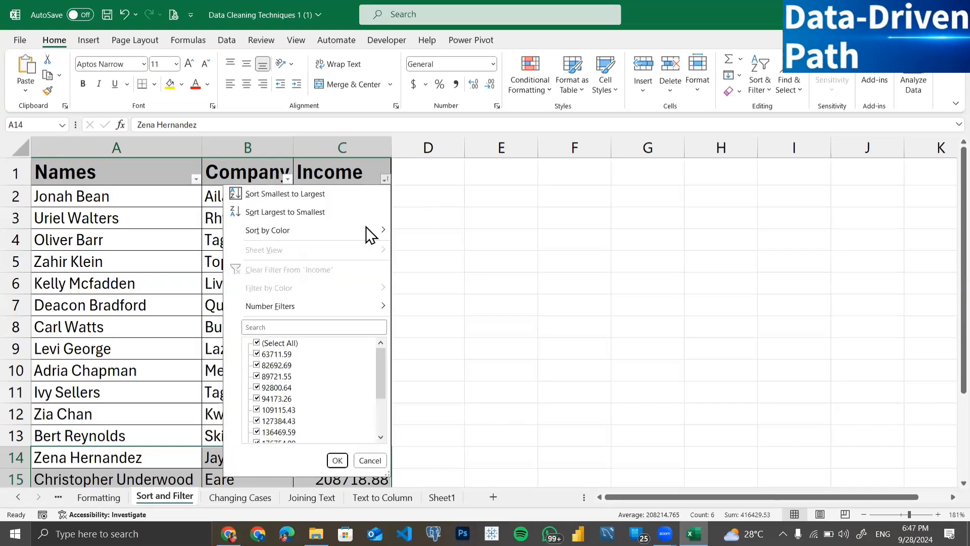
mouse_move(332, 306)
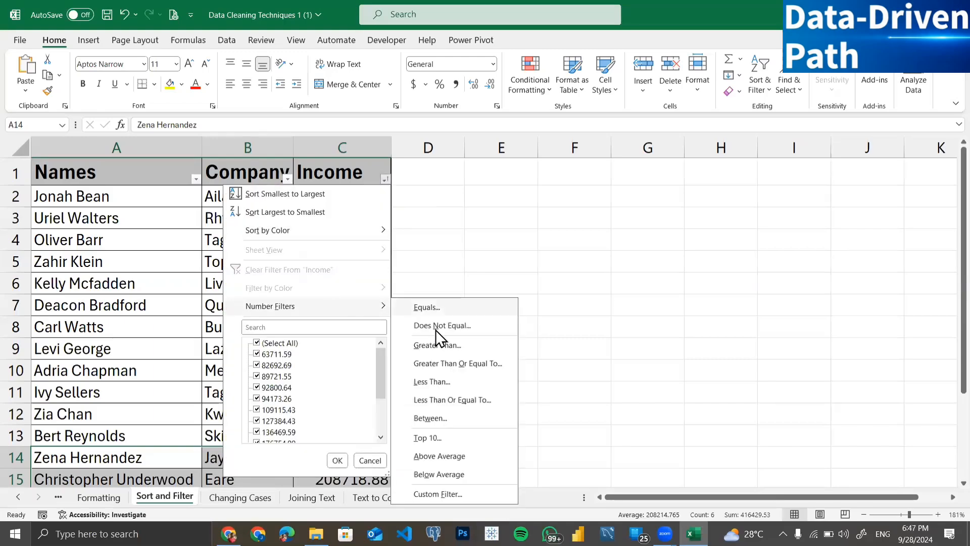
click(444, 438)
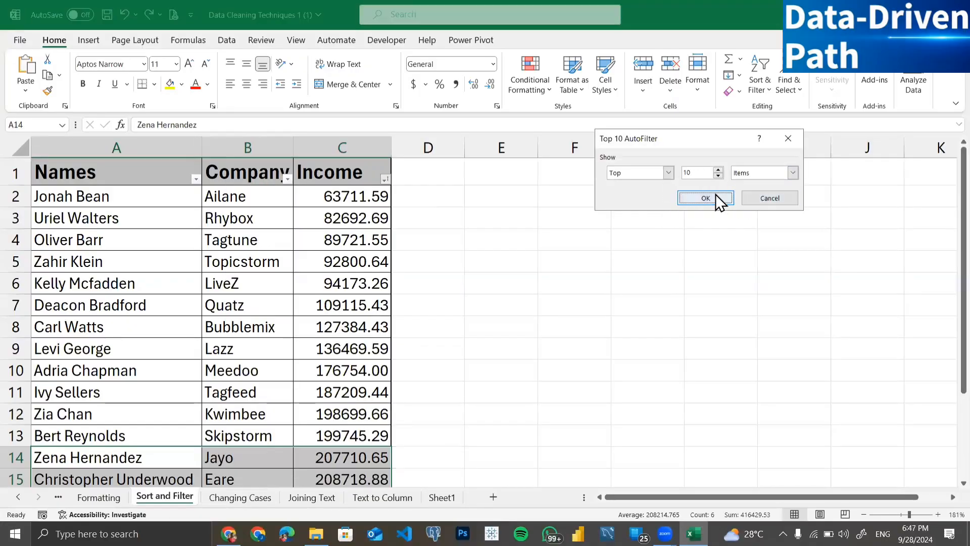
click(700, 170)
key(BackSpace)
key(BackSpace)
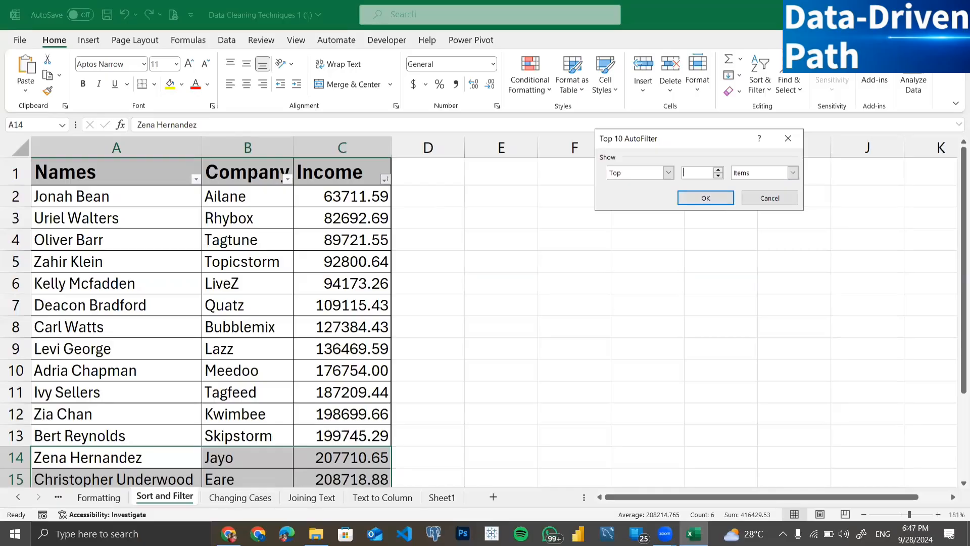
text(6)
click(698, 197)
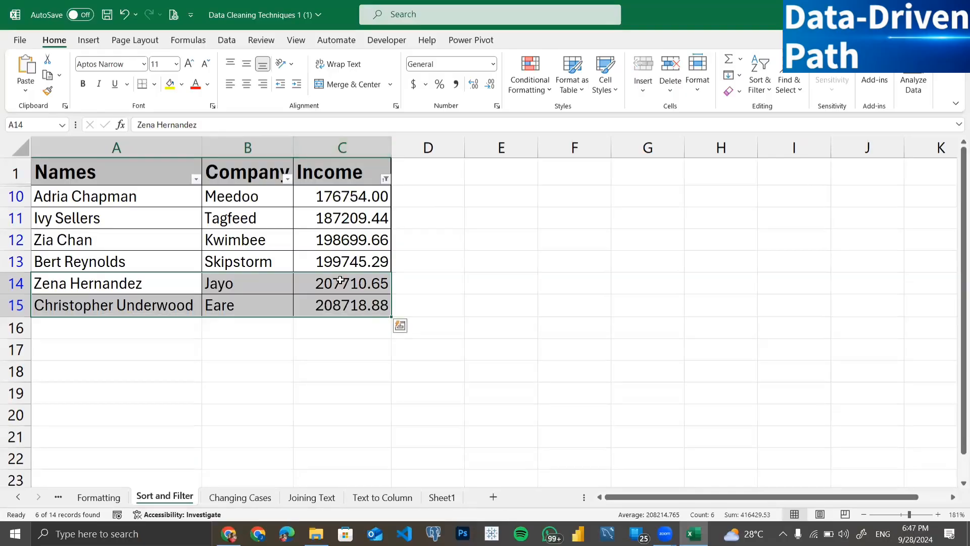
click(383, 180)
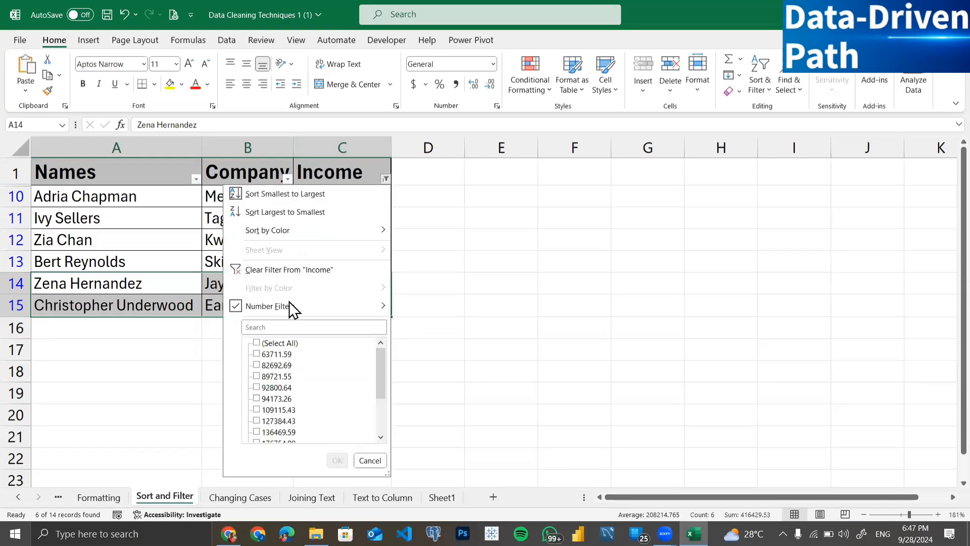
click(301, 270)
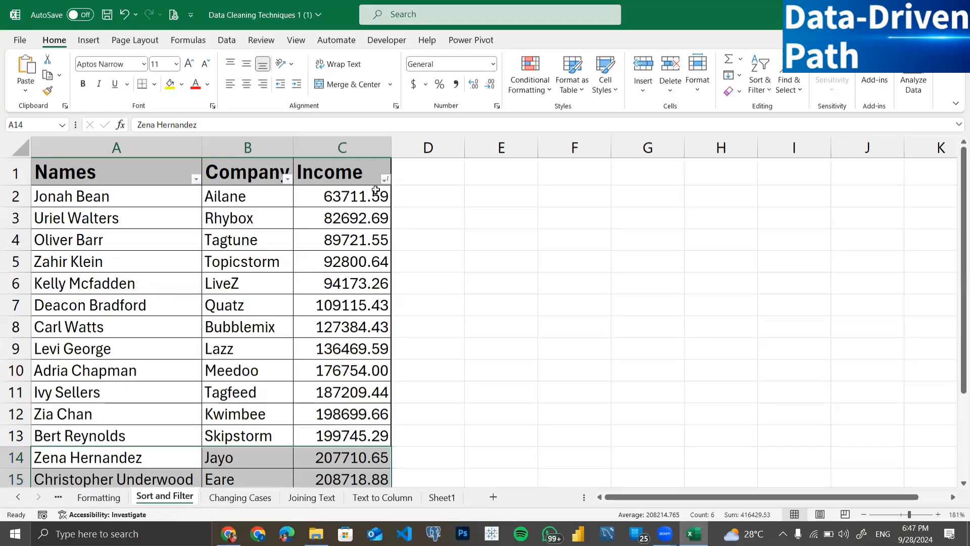
Apply the Above Average number filter to the Income column
click(386, 179)
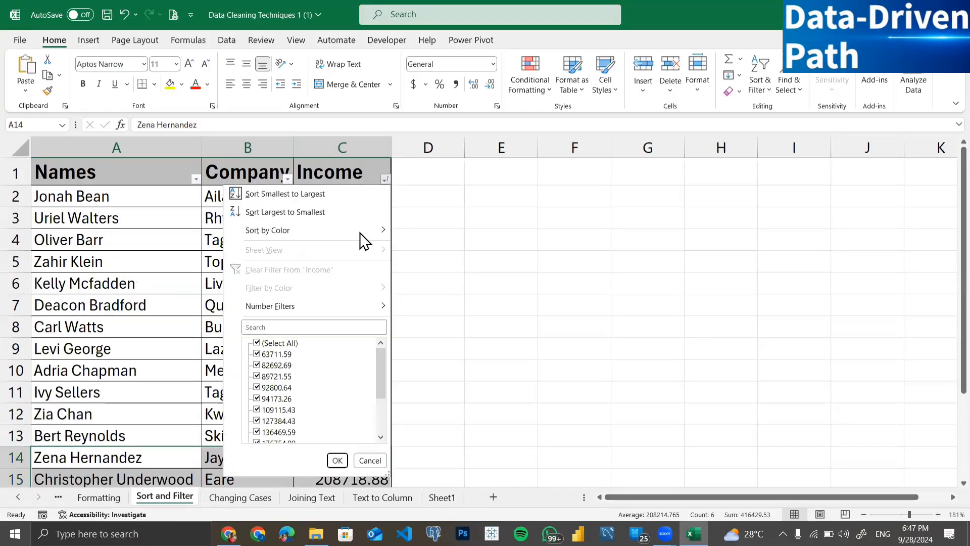
mouse_move(353, 239)
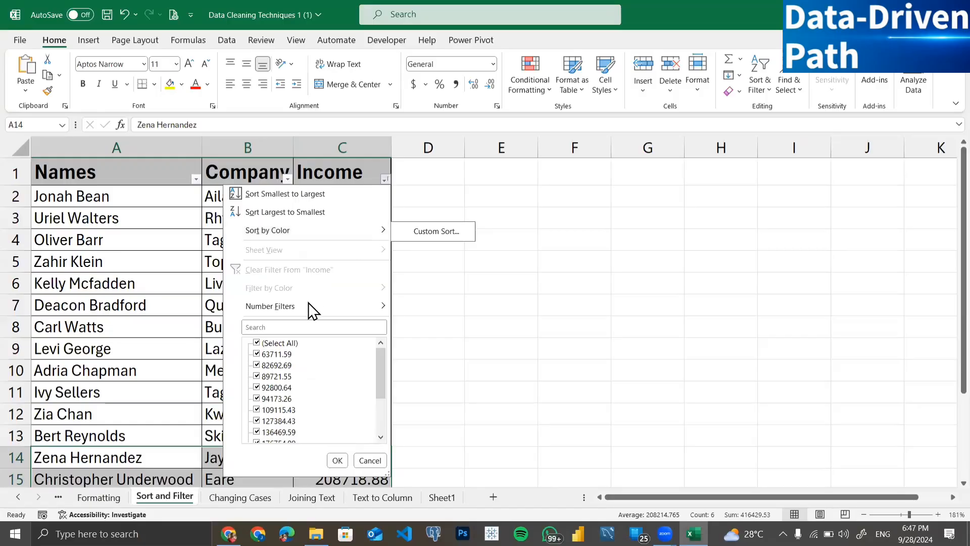
mouse_move(309, 306)
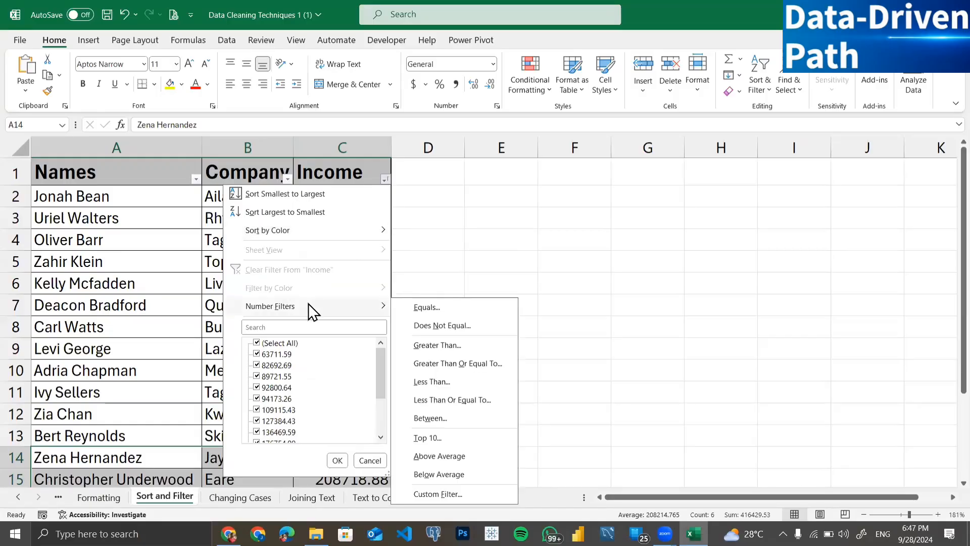
click(454, 456)
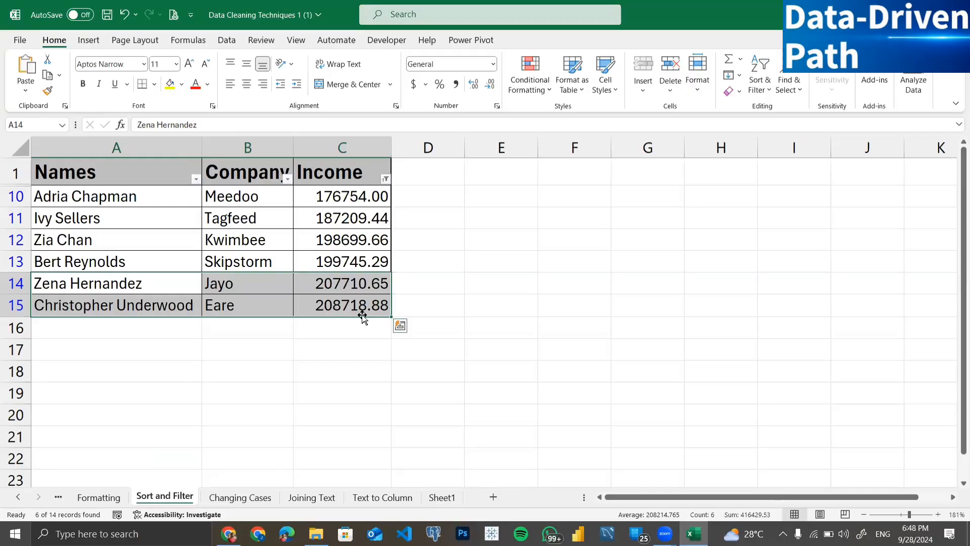
Switch the Income column to the Below Average number filter, and clear that filter again
click(386, 180)
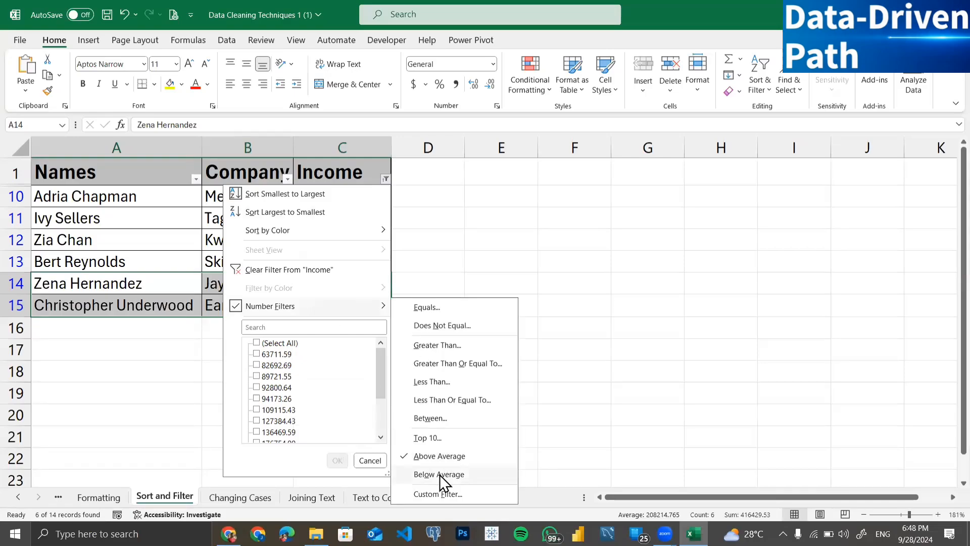
click(440, 474)
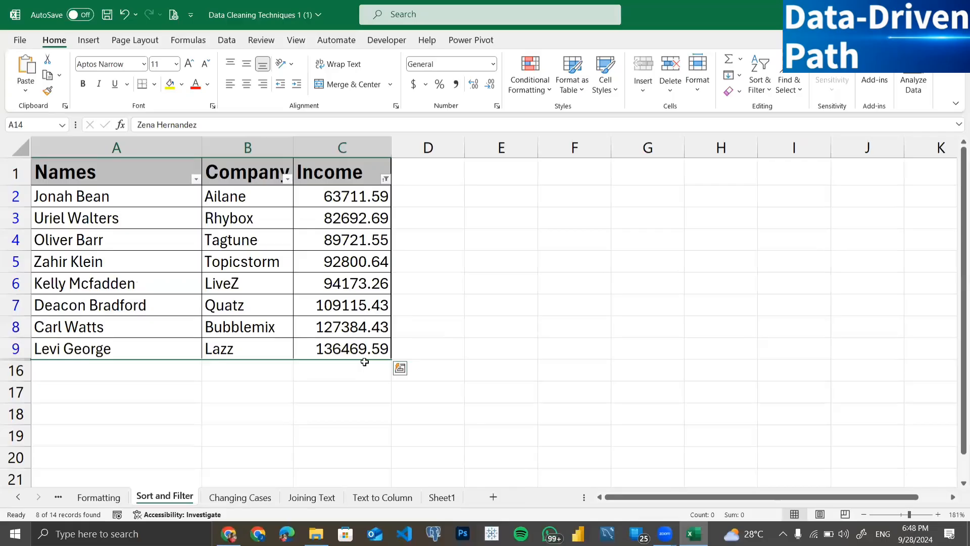
click(387, 180)
click(331, 270)
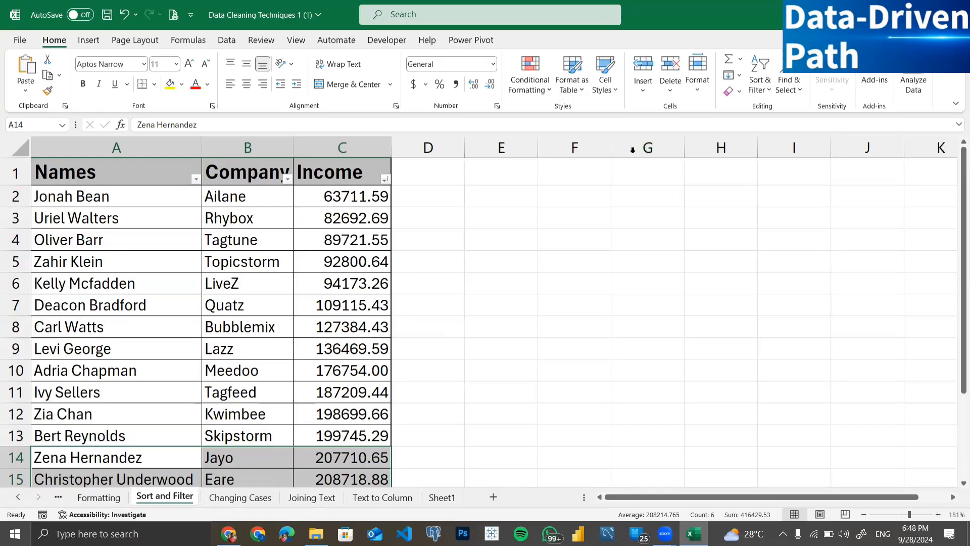
Apply an Equals text filter with one person's full name to the Names column, and clear it again
click(196, 181)
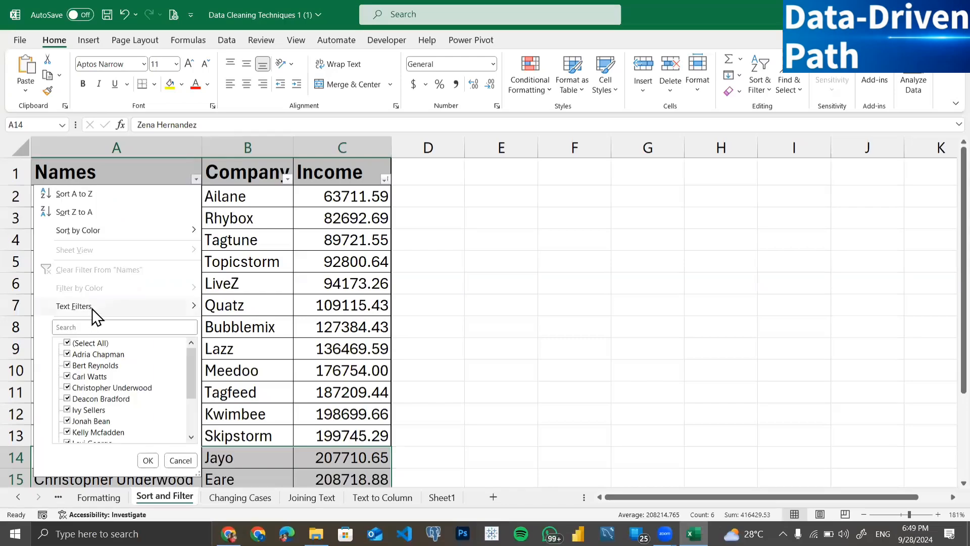
mouse_move(92, 307)
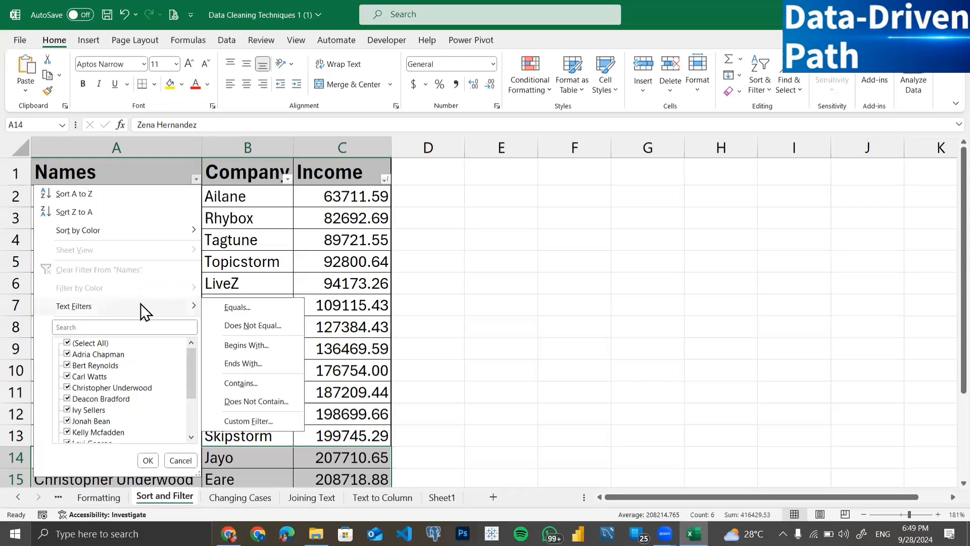
click(246, 308)
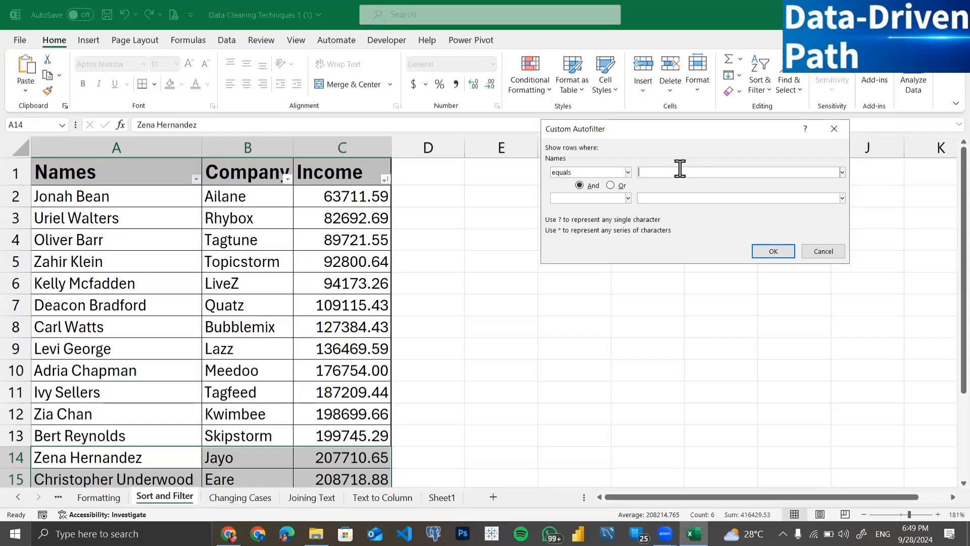
text(Levi George)
click(773, 251)
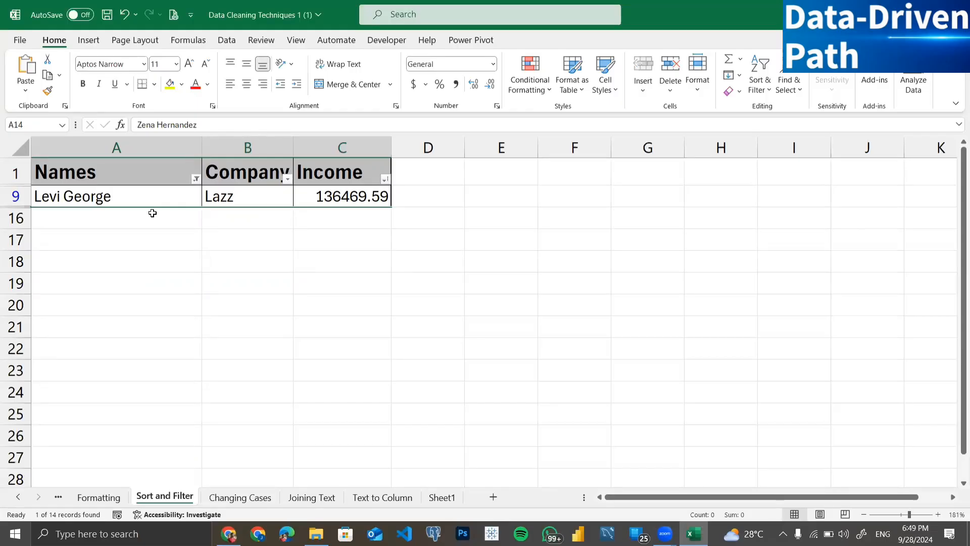
click(197, 177)
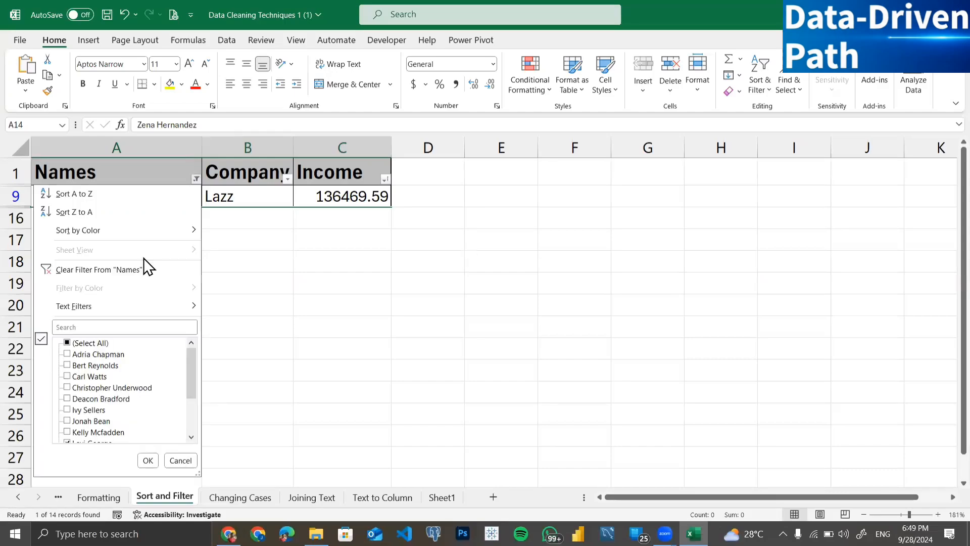
click(132, 271)
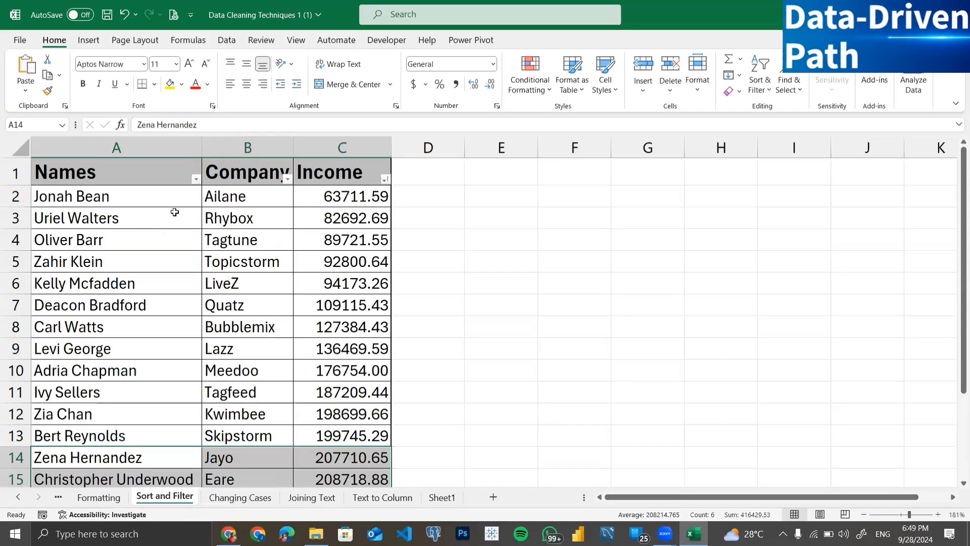
Filter the Names column to entries that begin with C
click(196, 179)
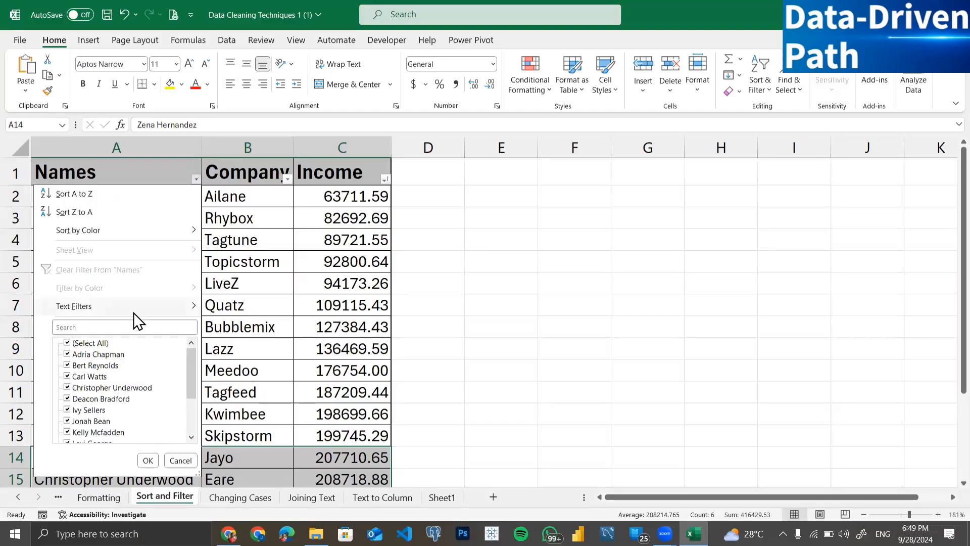
mouse_move(134, 312)
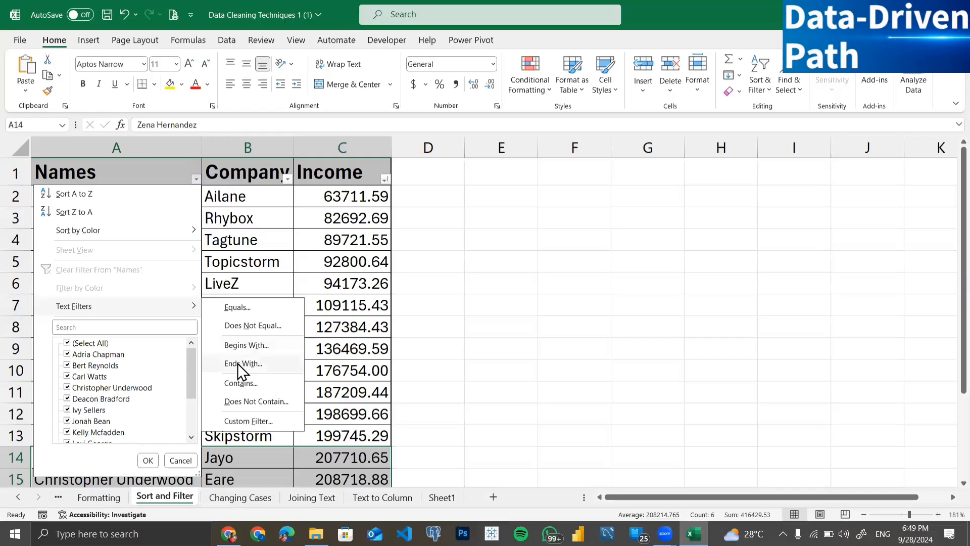
click(251, 346)
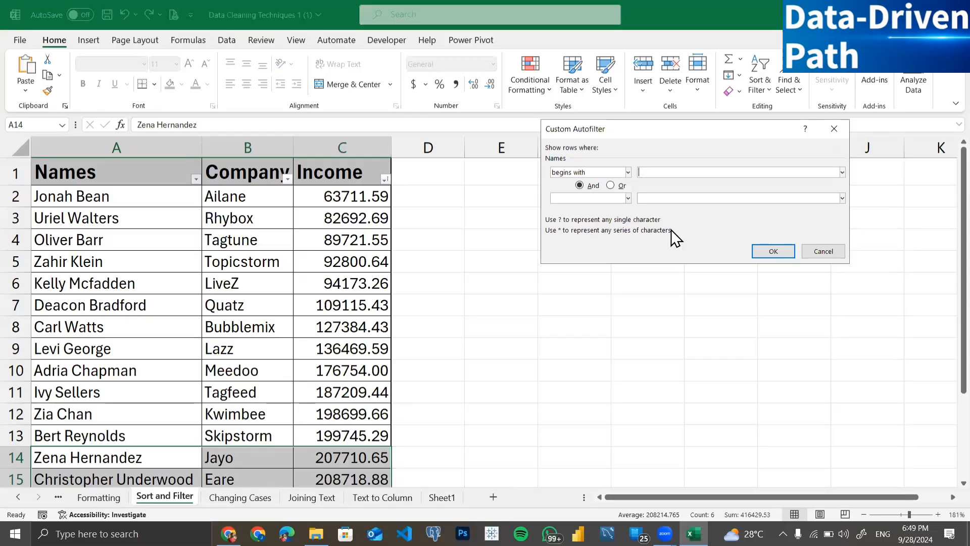
text(C)
click(762, 250)
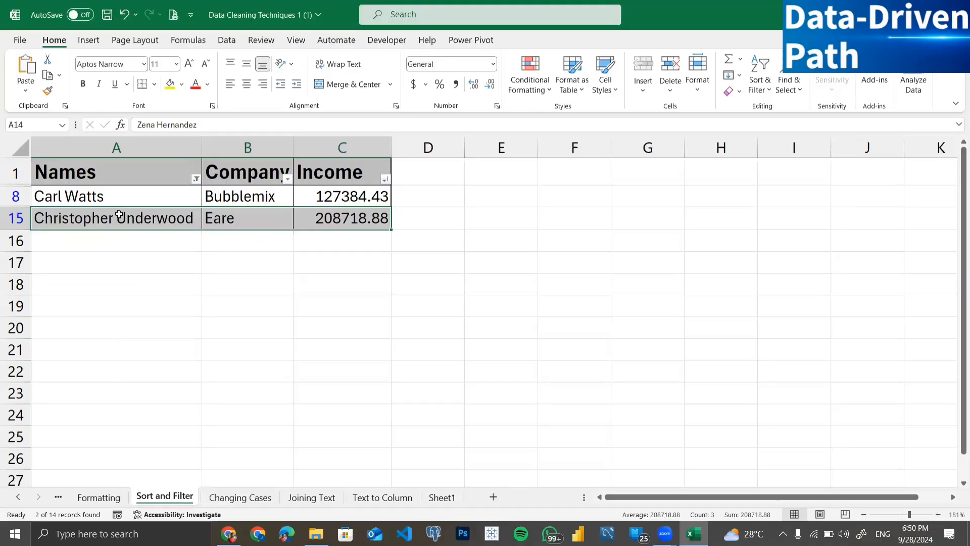
Clear the begins-with-C text filter from the Names column to show all records again
click(195, 179)
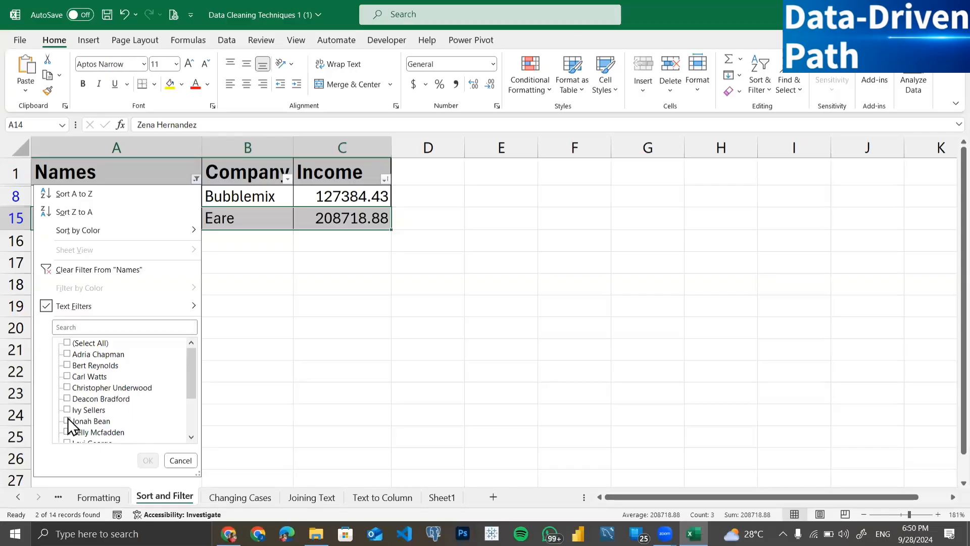
scroll(69, 421, down, 3)
scroll(69, 421, up, 3)
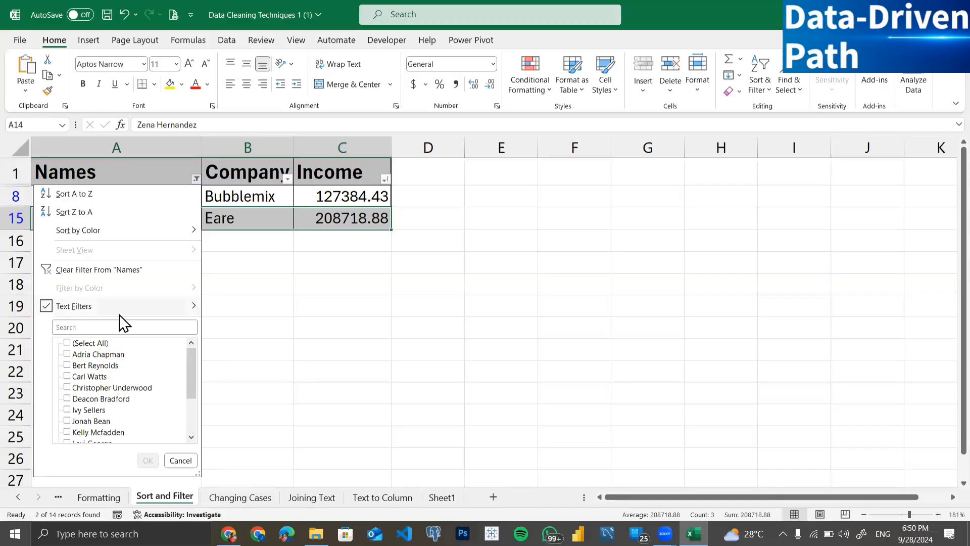
mouse_move(120, 314)
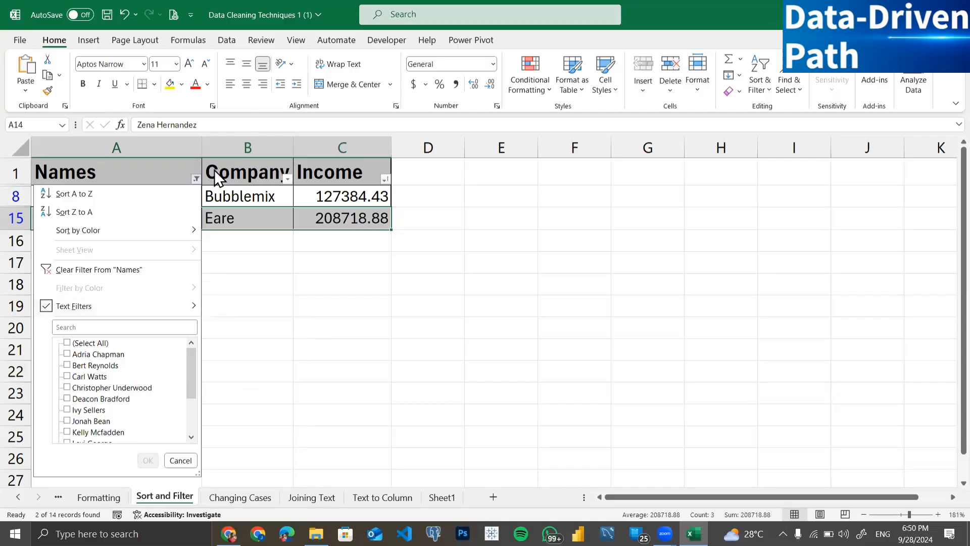
click(200, 174)
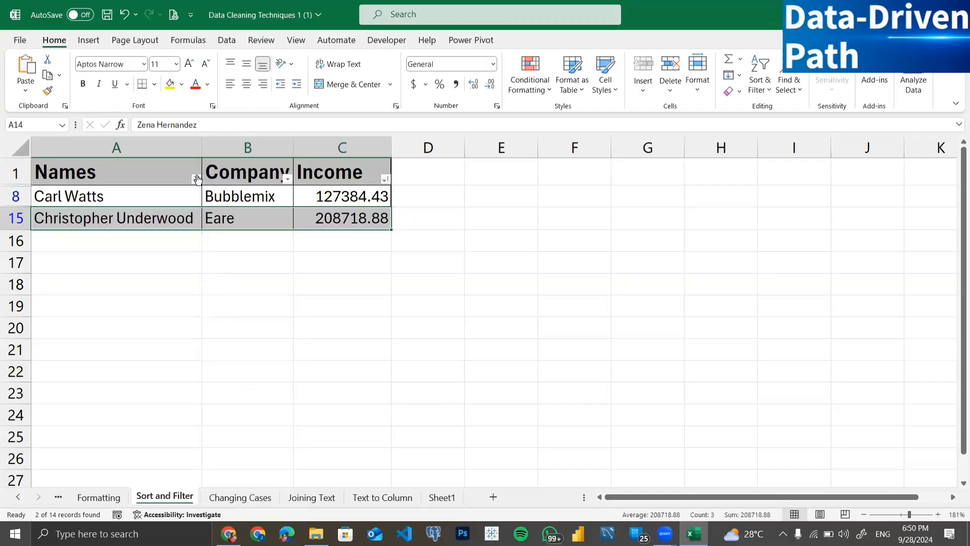
click(196, 178)
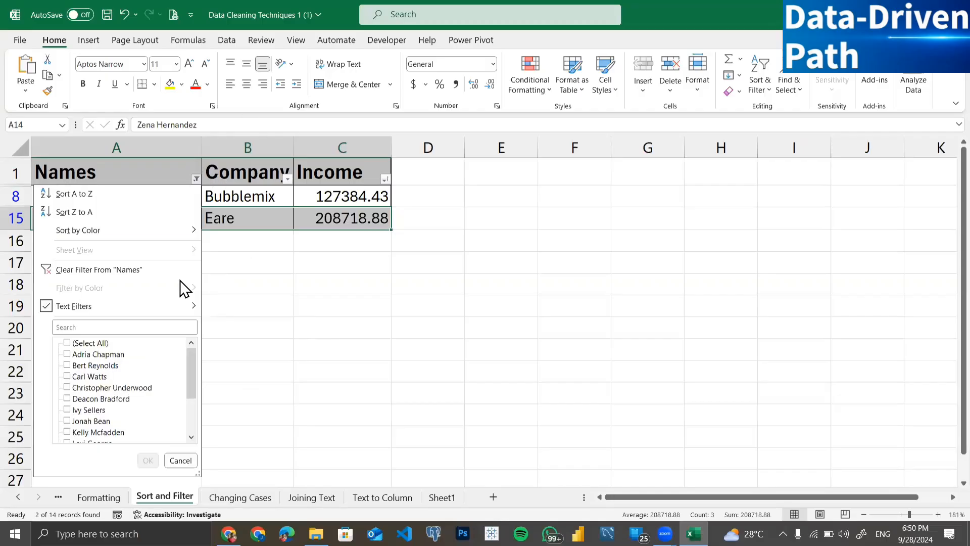
click(67, 274)
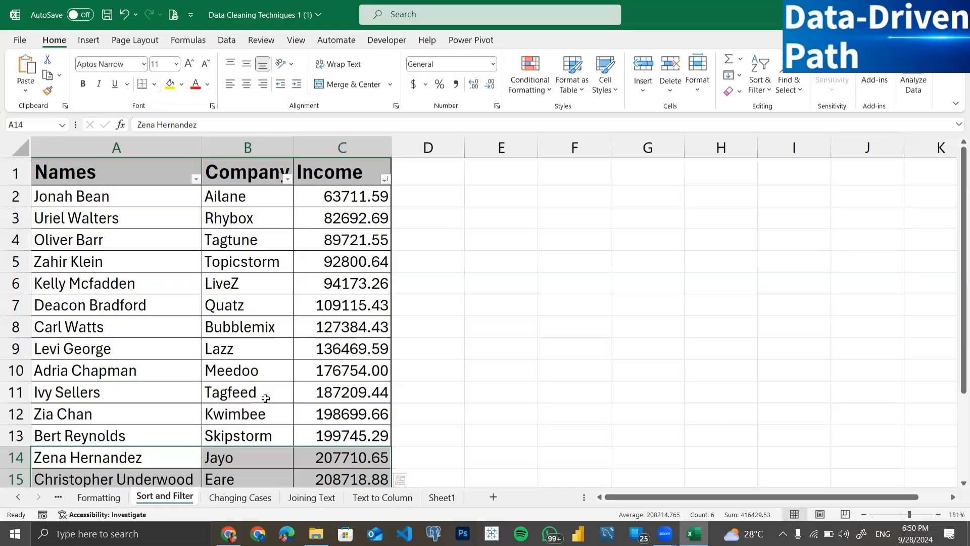
Examine the full list of filter values for the Names column without changing the filter
click(136, 147)
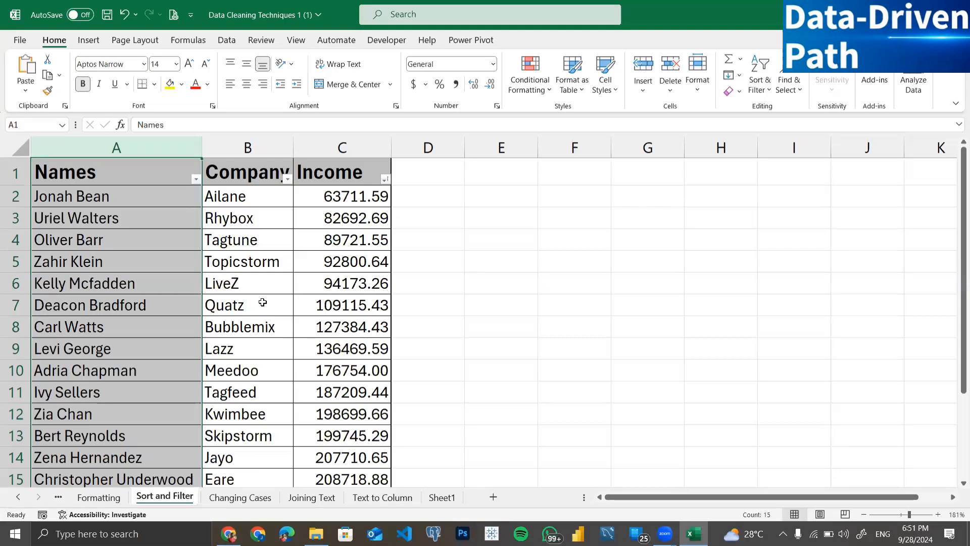
click(195, 180)
scroll(100, 414, down, 2)
scroll(100, 414, up, 2)
scroll(100, 414, down, 2)
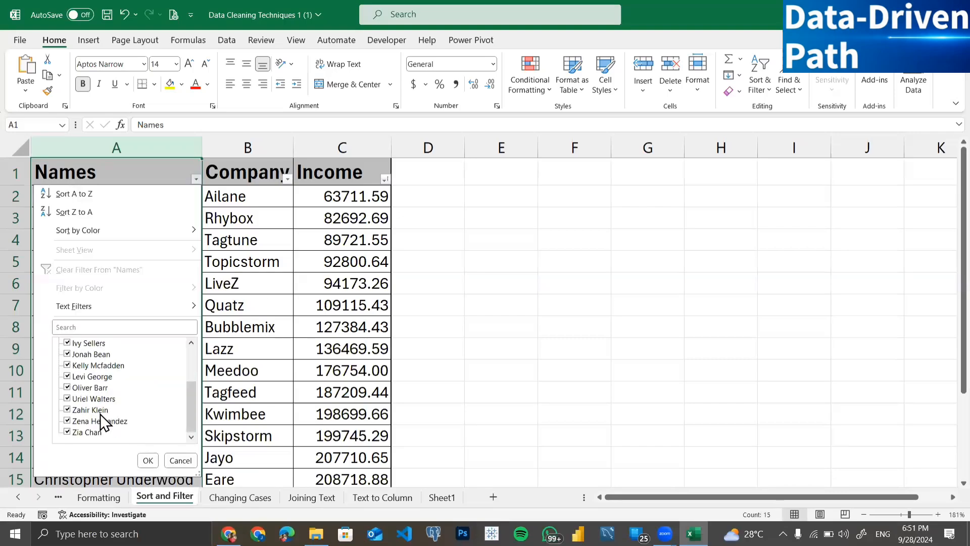
scroll(100, 414, up, 2)
scroll(100, 414, down, 2)
scroll(100, 414, up, 2)
scroll(101, 414, down, 2)
scroll(100, 414, up, 2)
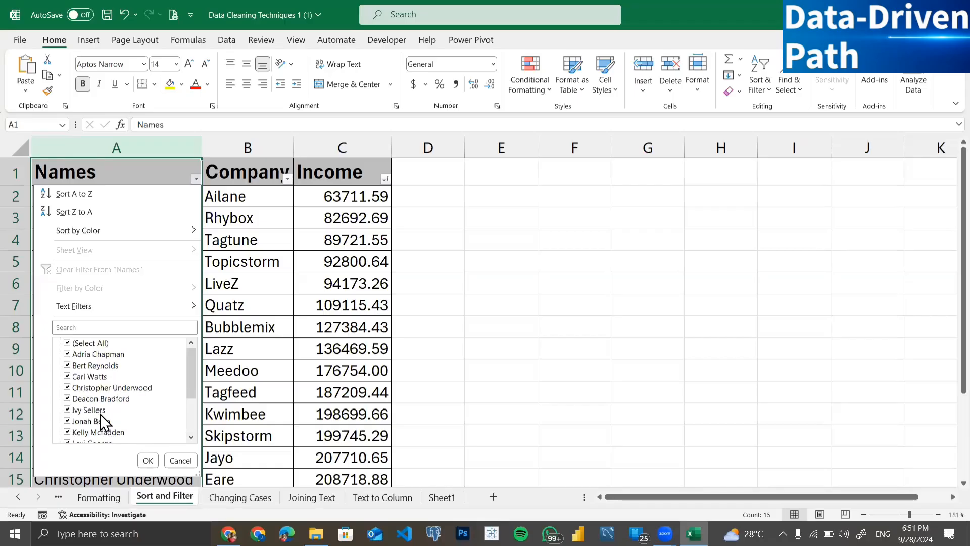
scroll(100, 414, down, 2)
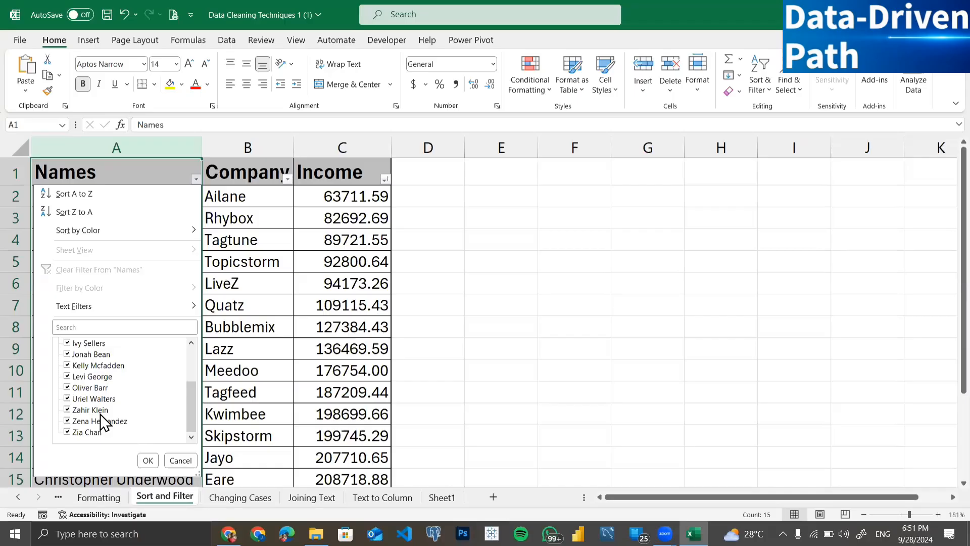
click(181, 459)
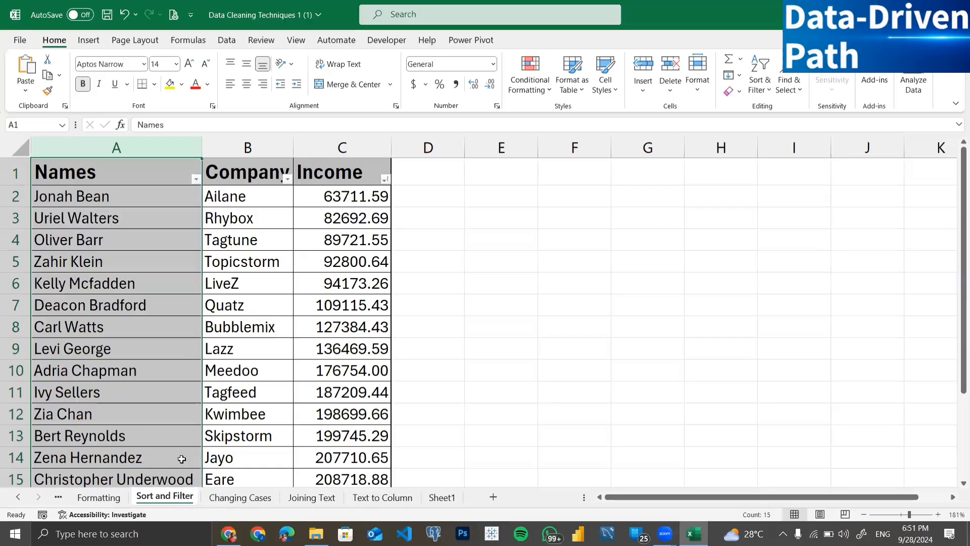
scroll(130, 452, down, 2)
scroll(129, 448, up, 3)
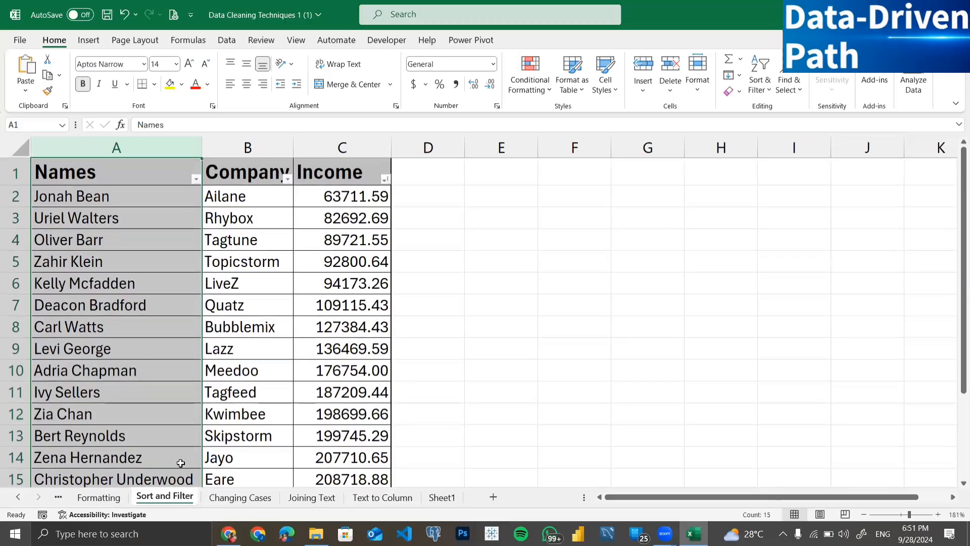
Delete the contents of company cell B11 and name cell A8 to create missing values
click(254, 395)
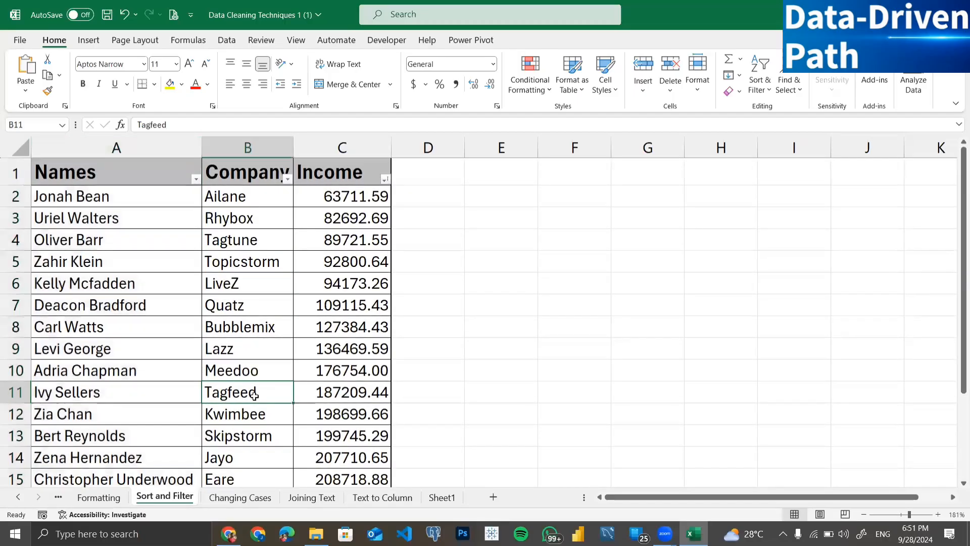
key(Delete)
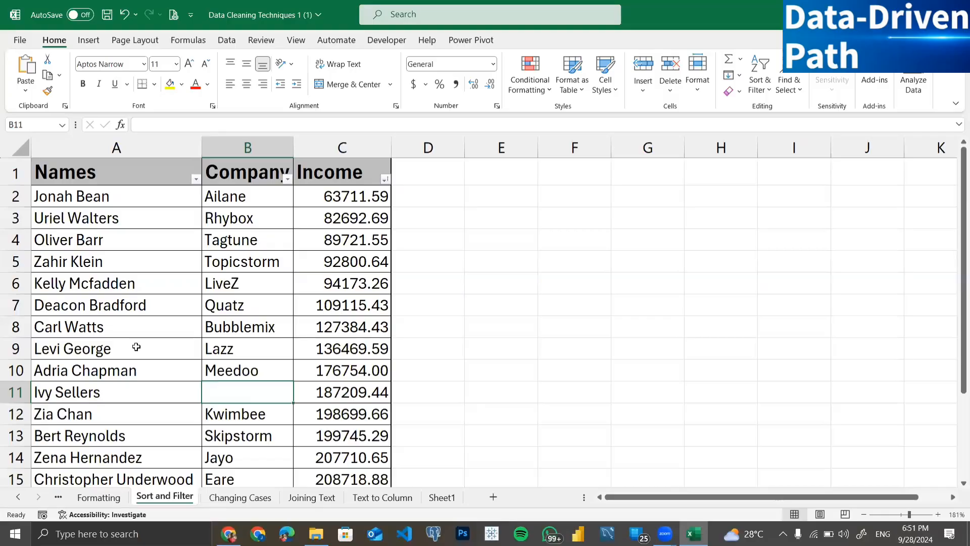
click(126, 326)
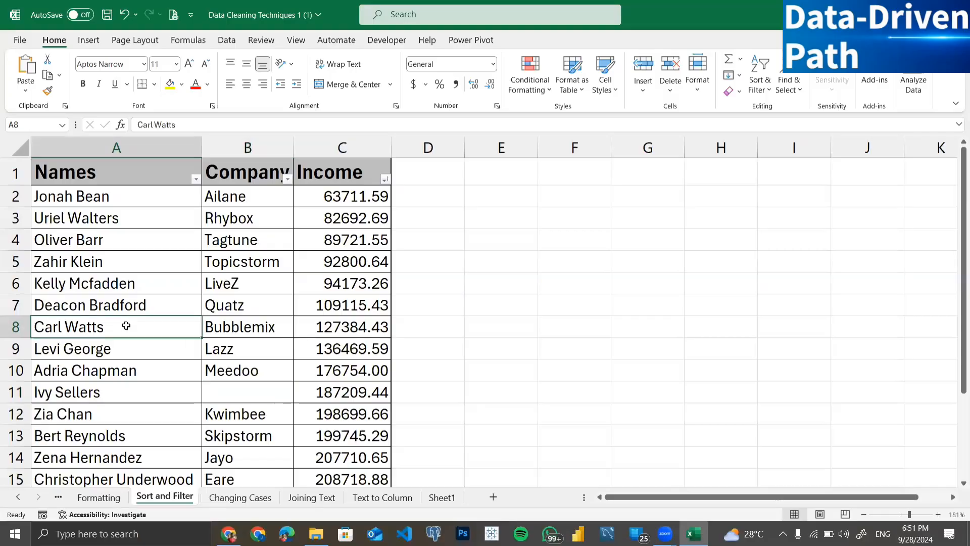
key(Delete)
click(111, 412)
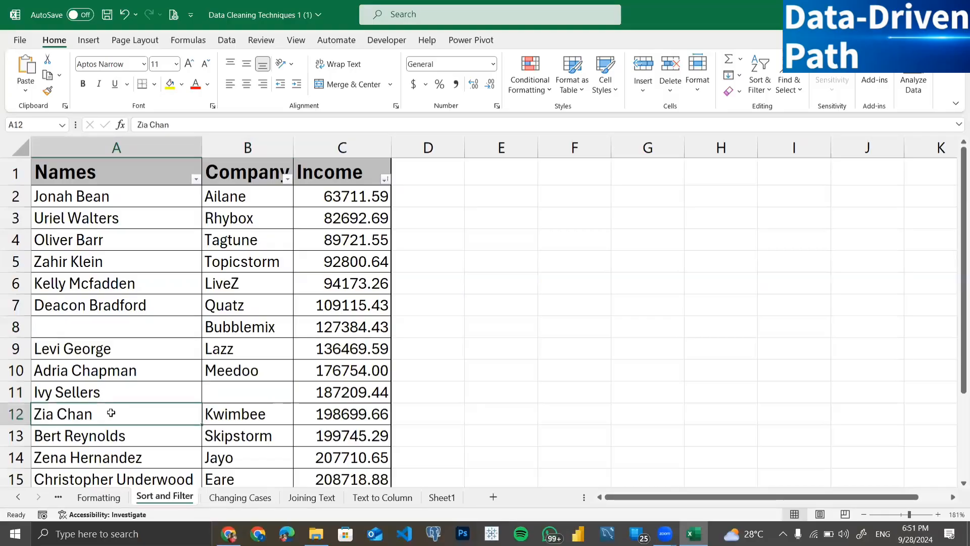
click(65, 324)
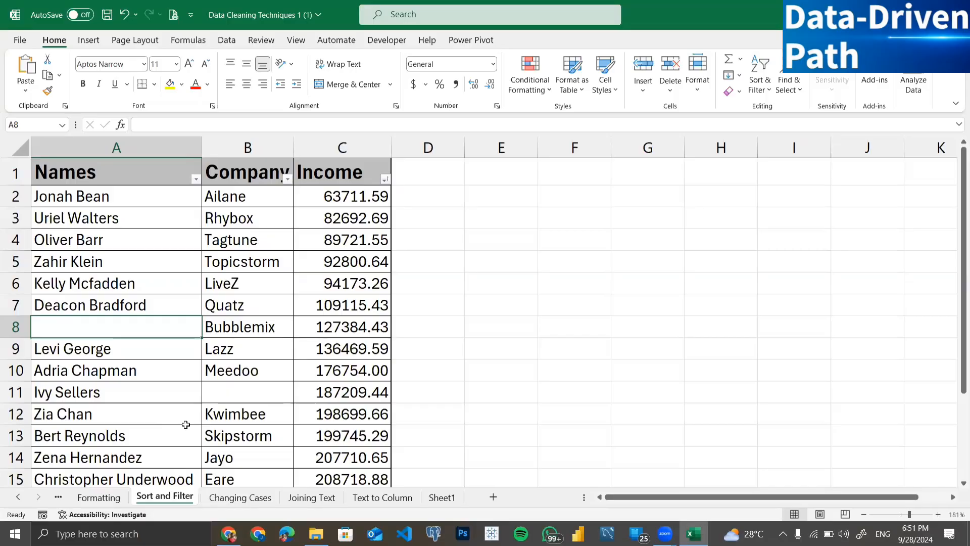
Filter the Names column to show only the (Blanks) entries
scroll(186, 424, down, 20)
scroll(186, 425, down, 20)
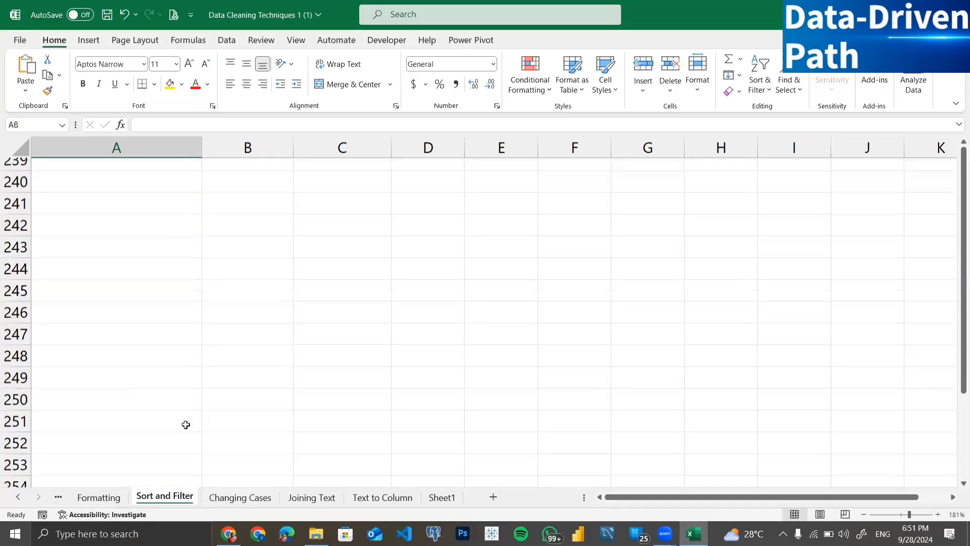
scroll(186, 425, down, 10)
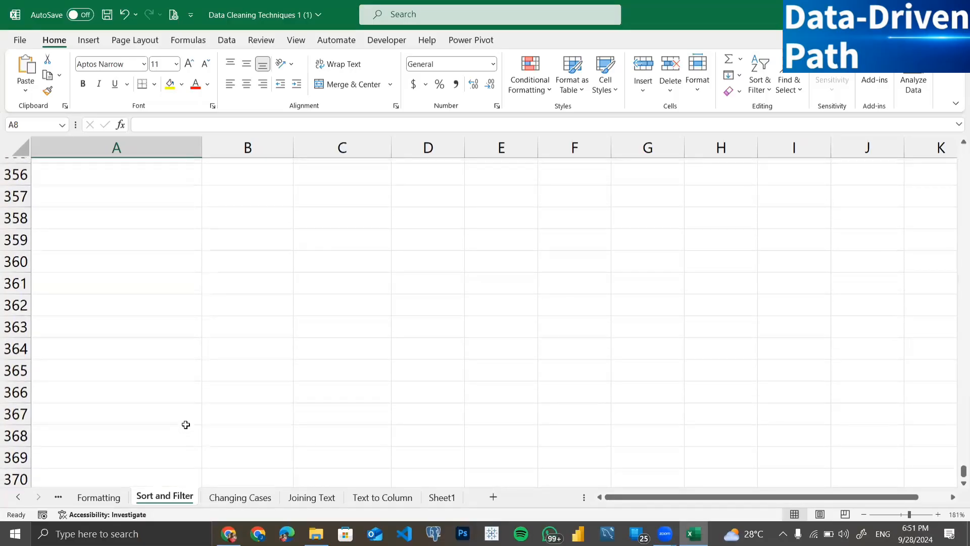
scroll(186, 425, up, 20)
scroll(186, 424, up, 20)
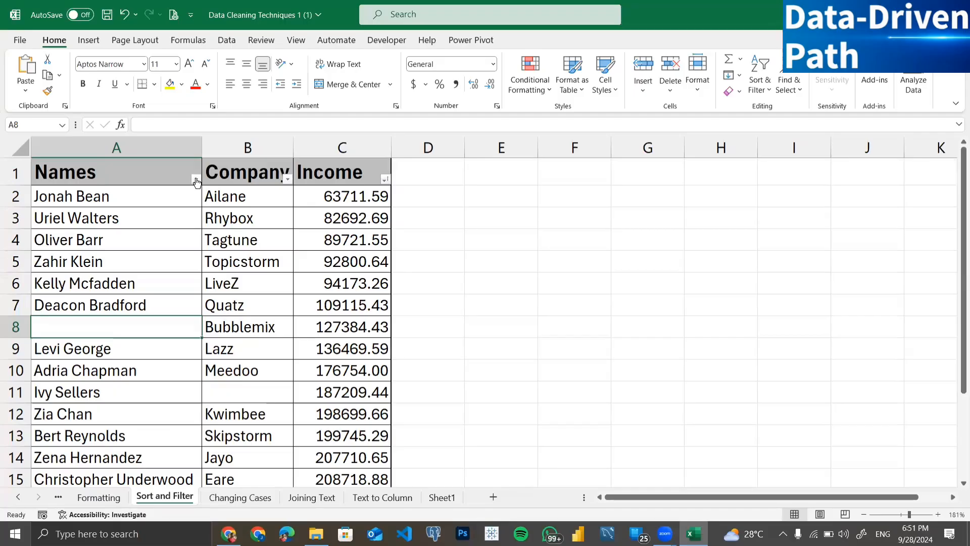
click(195, 178)
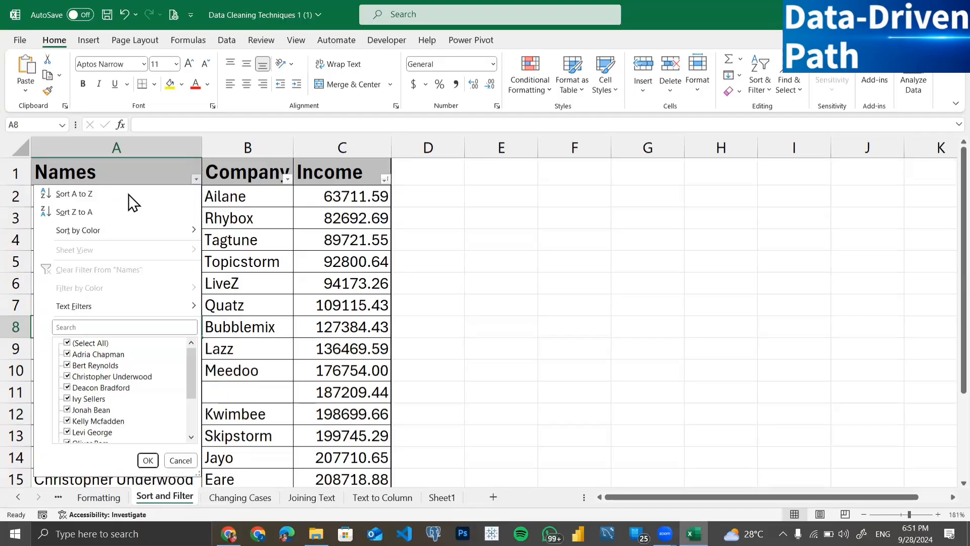
mouse_move(108, 230)
scroll(113, 383, down, 2)
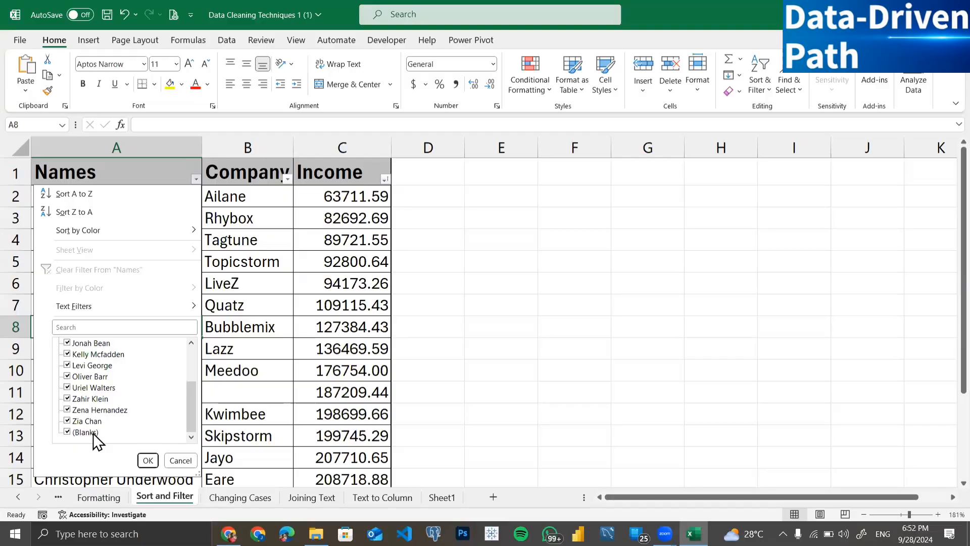
scroll(93, 432, up, 2)
click(69, 339)
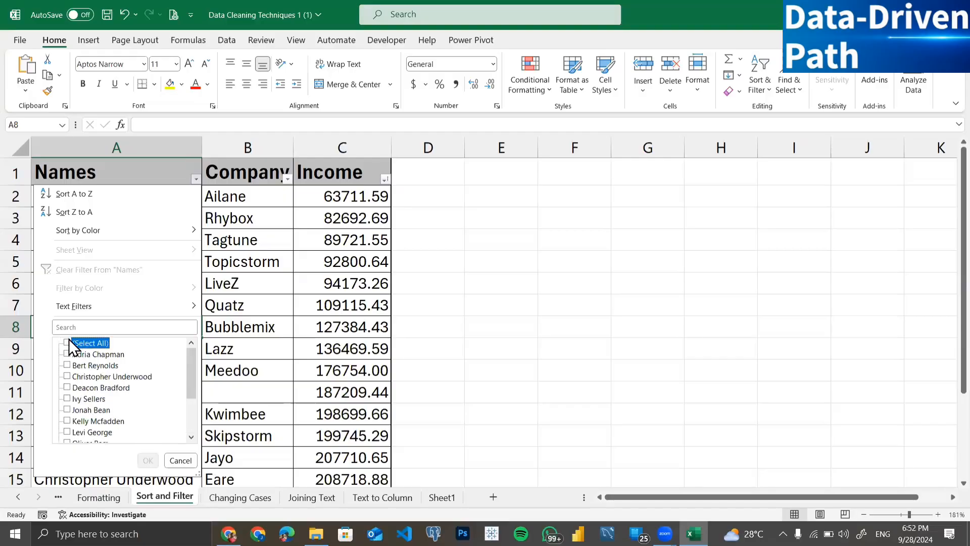
scroll(89, 432, down, 2)
click(66, 434)
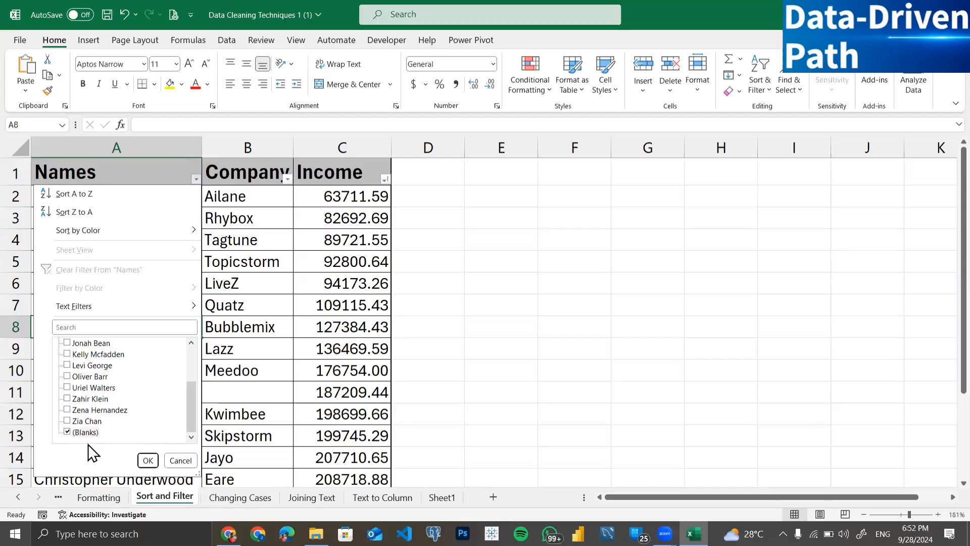
click(148, 460)
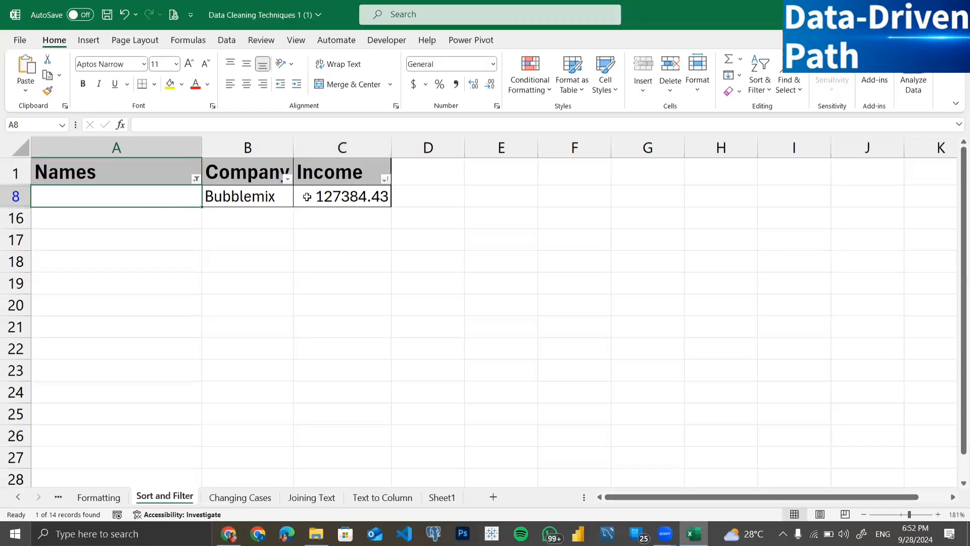
Check the Company column's filter values for the row with the blank name, and clear the Names filter
click(197, 179)
click(248, 245)
click(286, 180)
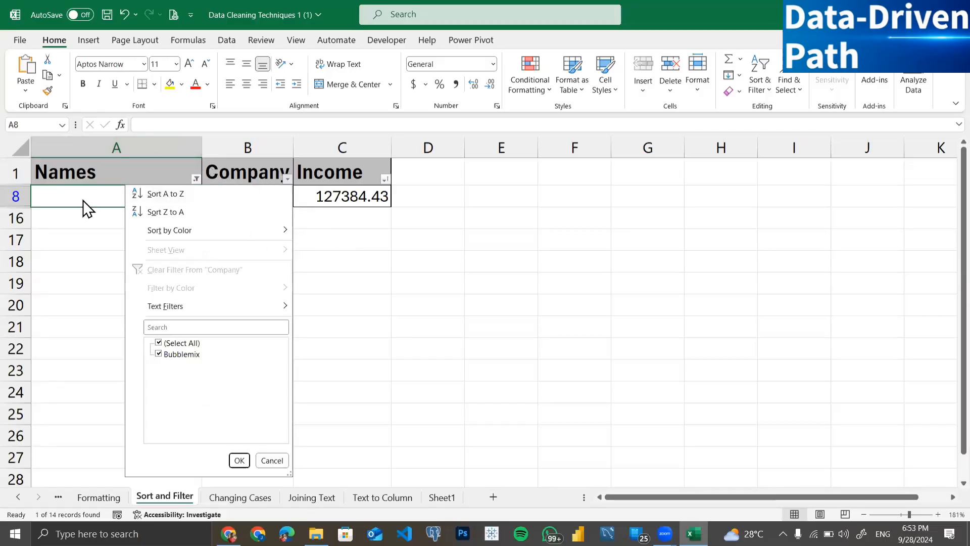
click(340, 253)
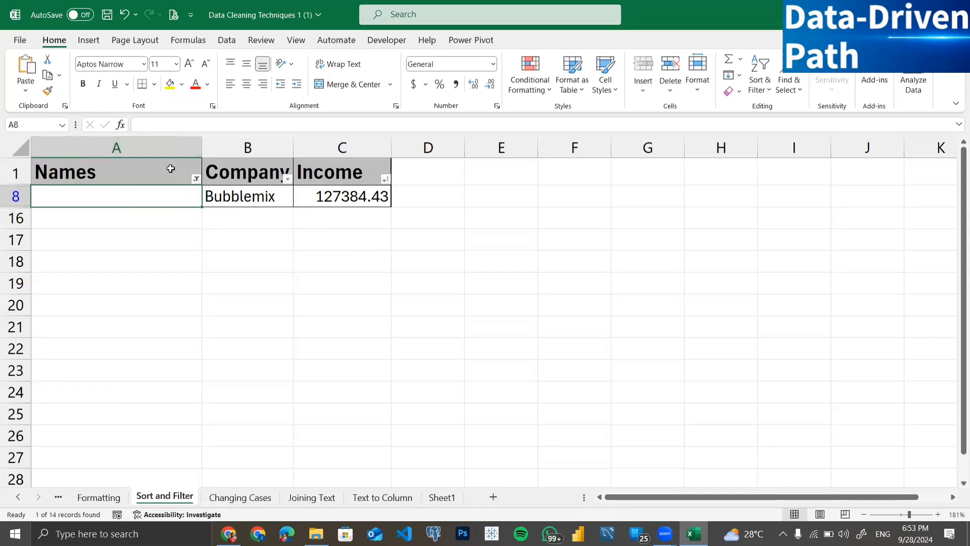
click(288, 179)
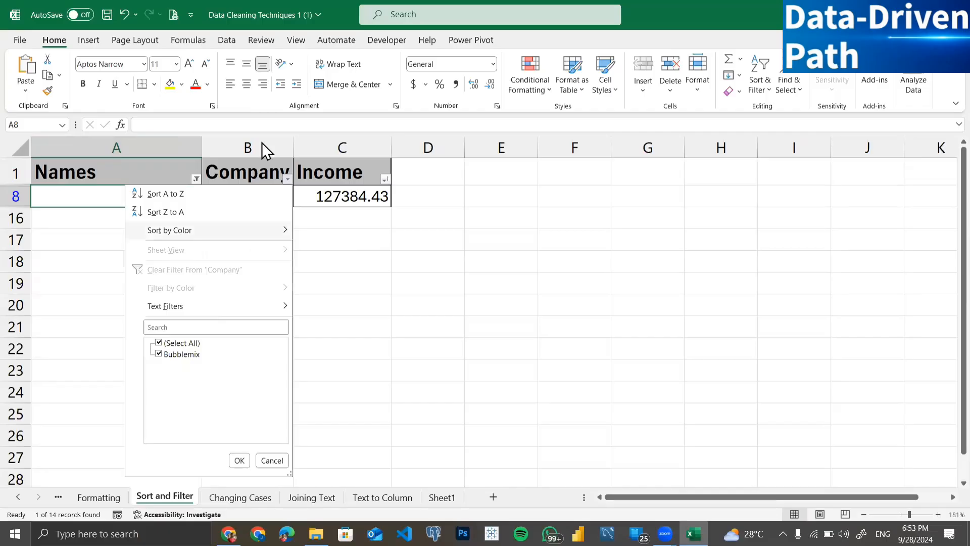
click(260, 171)
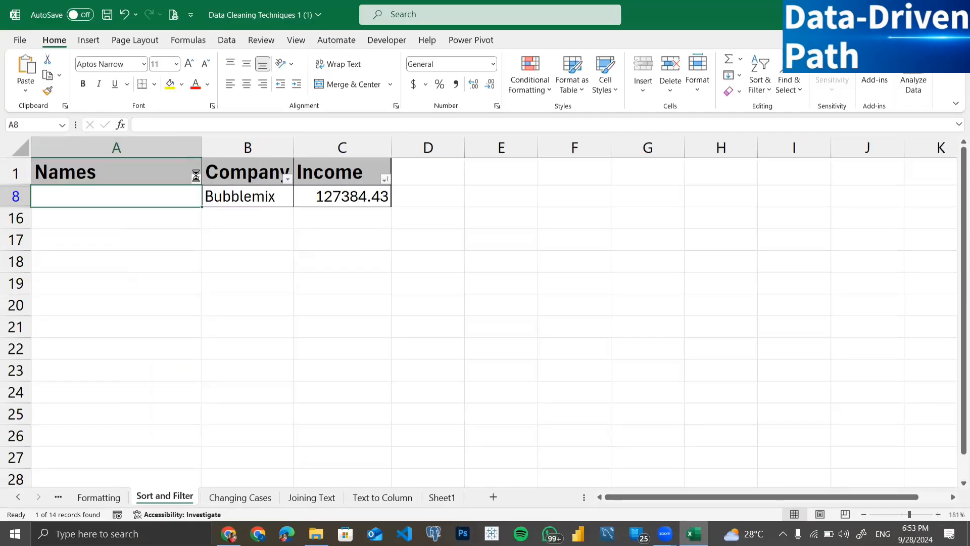
click(195, 176)
click(98, 273)
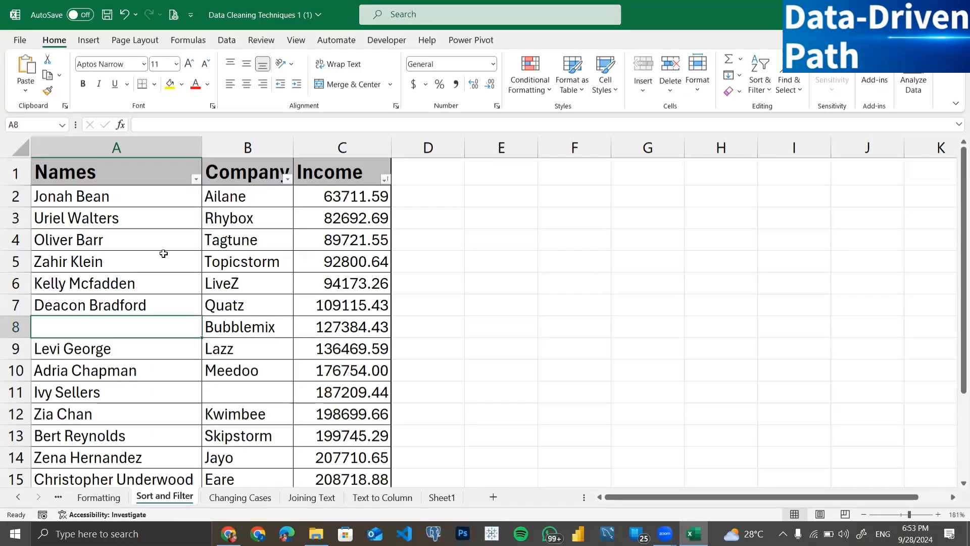
Filter the Company column to show only the (Blanks) entries
click(288, 178)
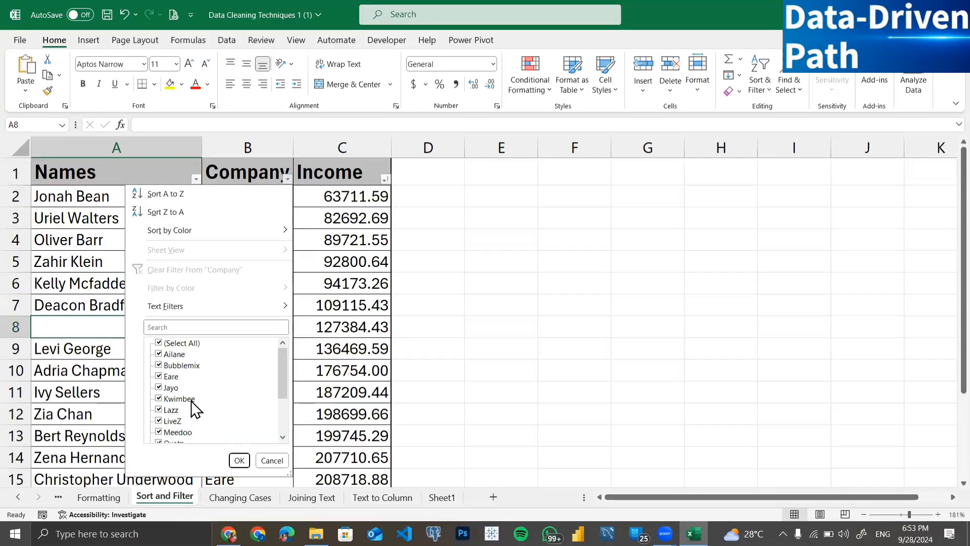
scroll(194, 408, down, 2)
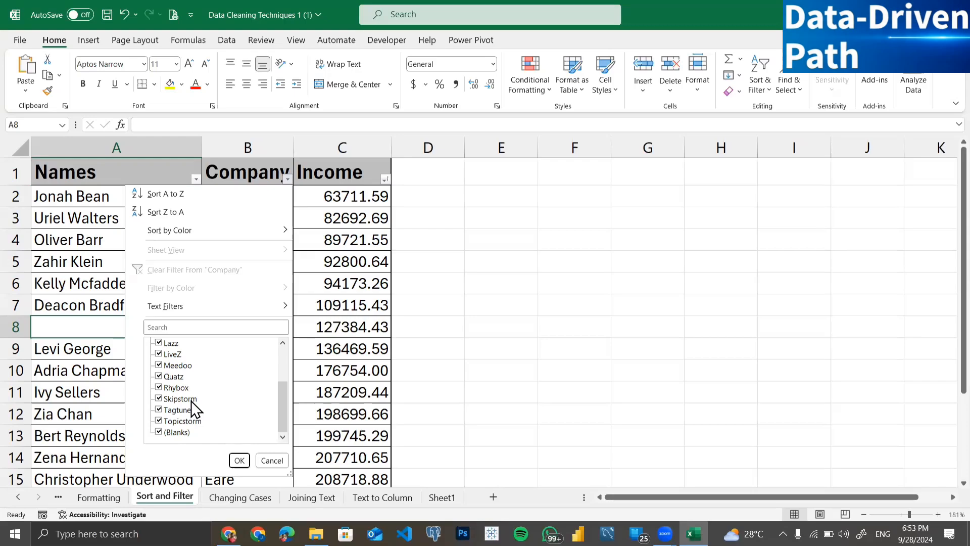
scroll(175, 380, up, 2)
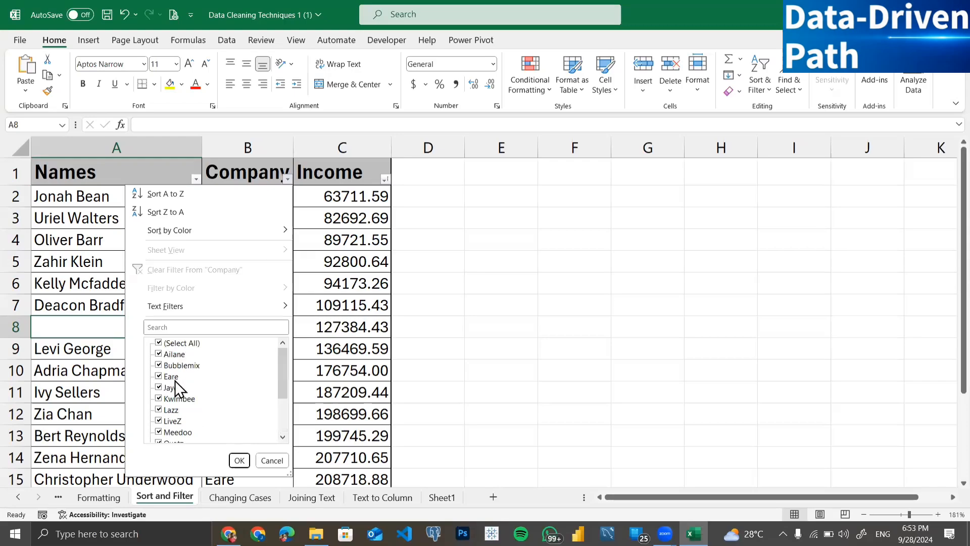
click(160, 342)
scroll(172, 386, down, 2)
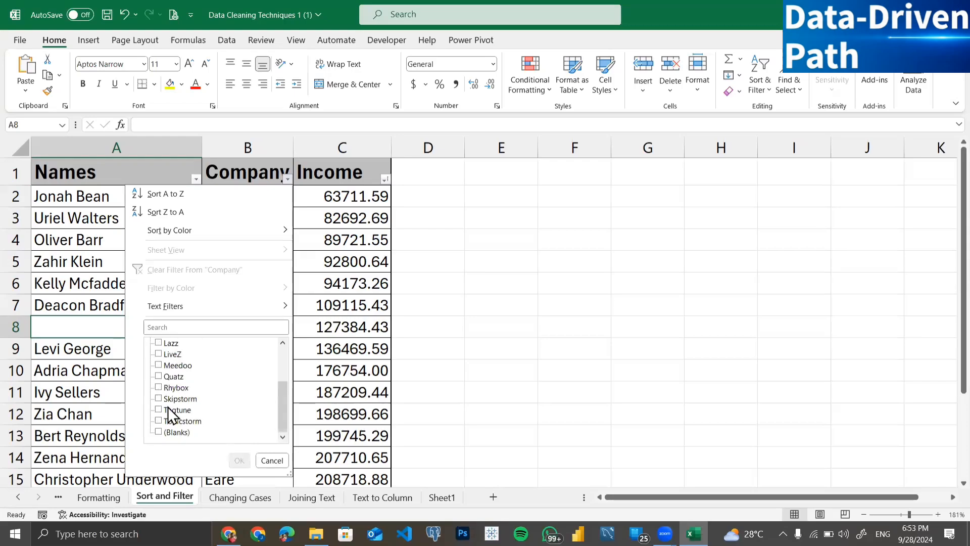
click(158, 432)
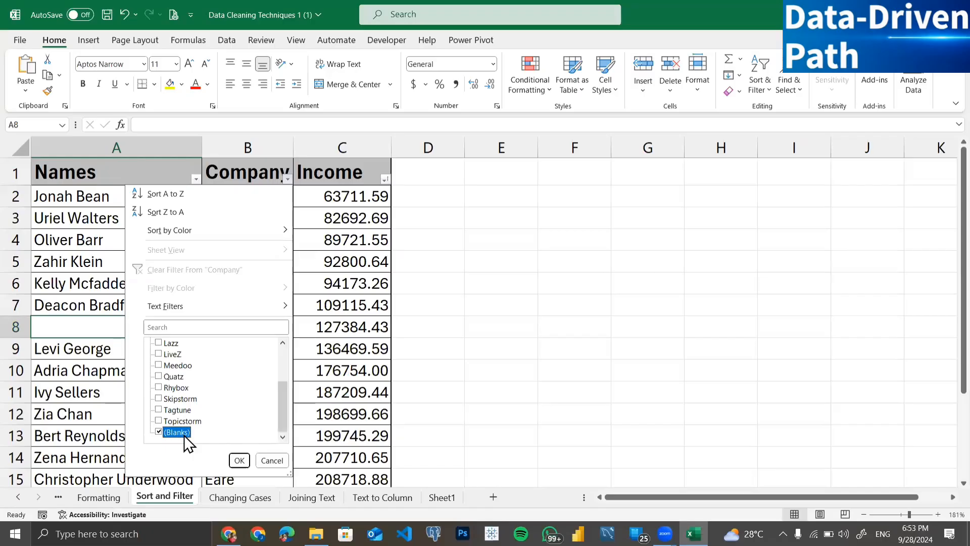
click(240, 461)
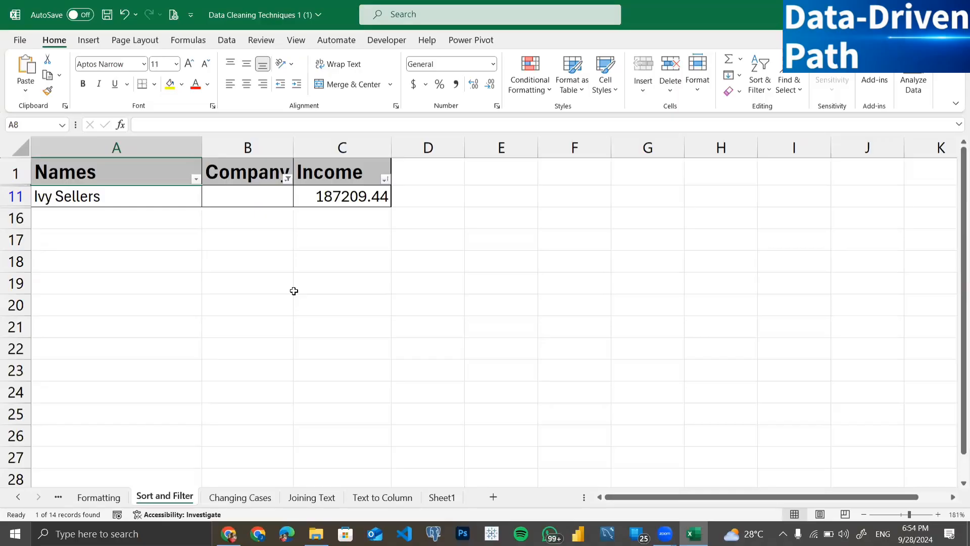
Select the whole row with the missing company, and clear the Company filter
click(18, 196)
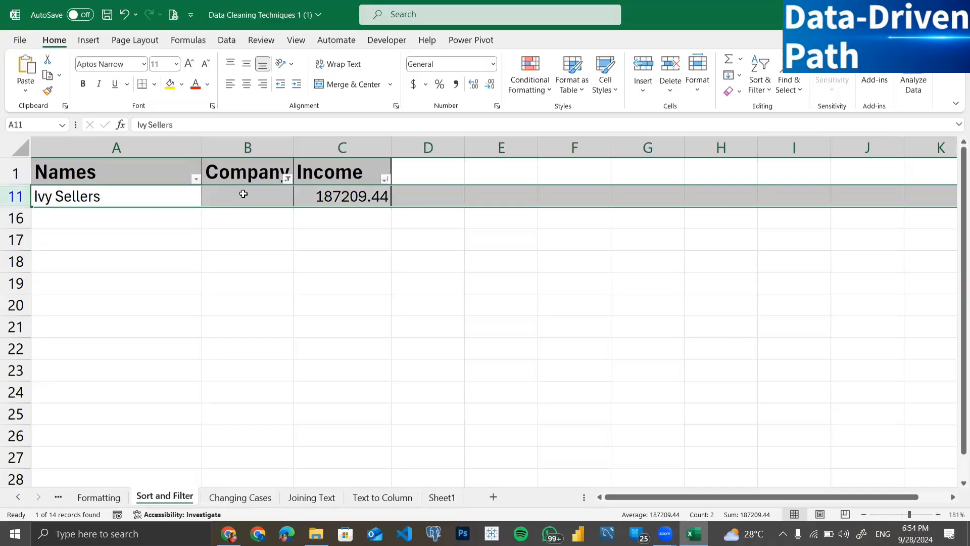
click(286, 178)
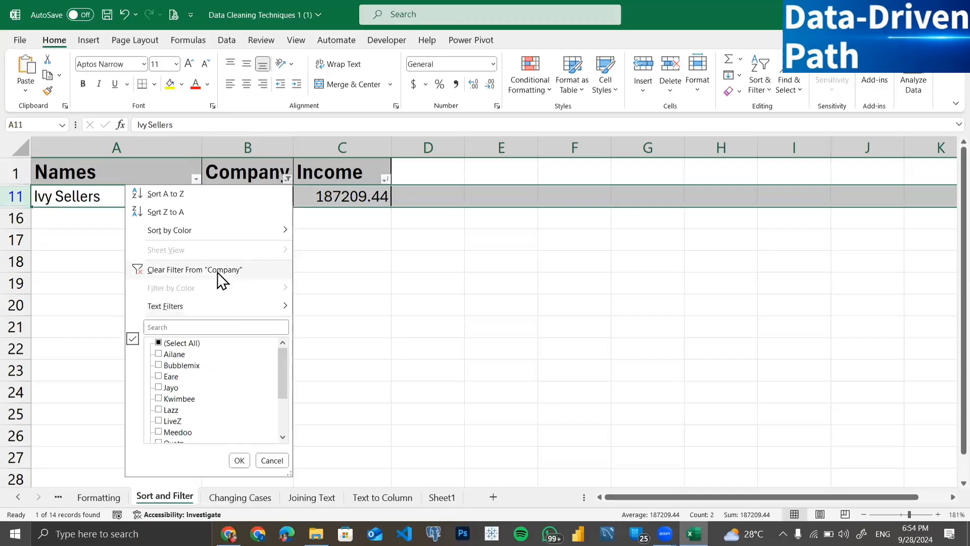
click(218, 273)
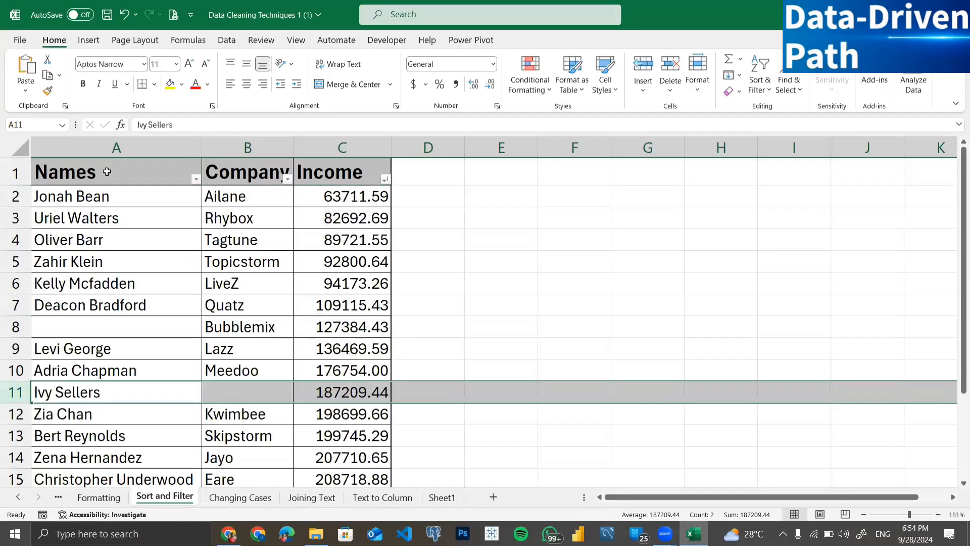
Select all blank cells within the table range A1:C15 using Go To Special with the Blanks option
drag(107, 171, 339, 436)
scroll(556, 252, up, 1)
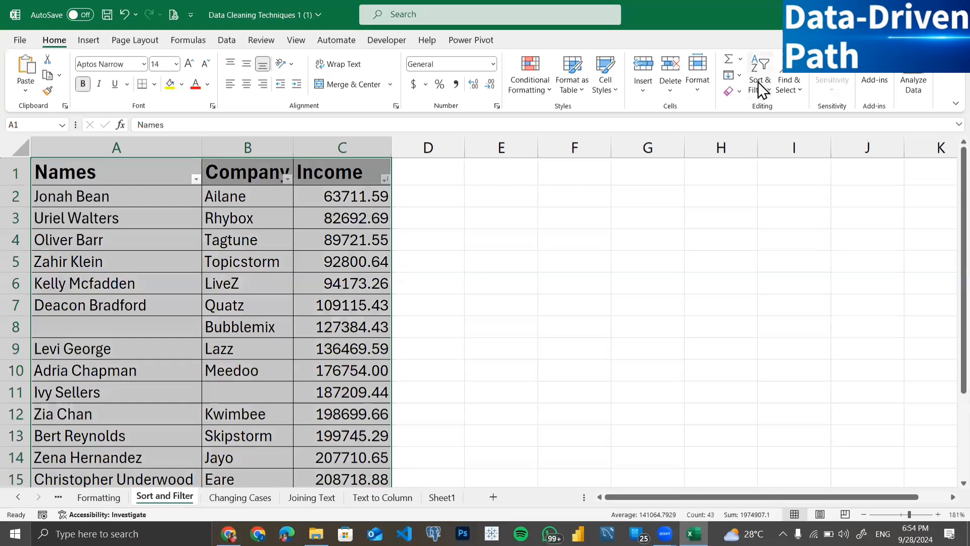
click(786, 86)
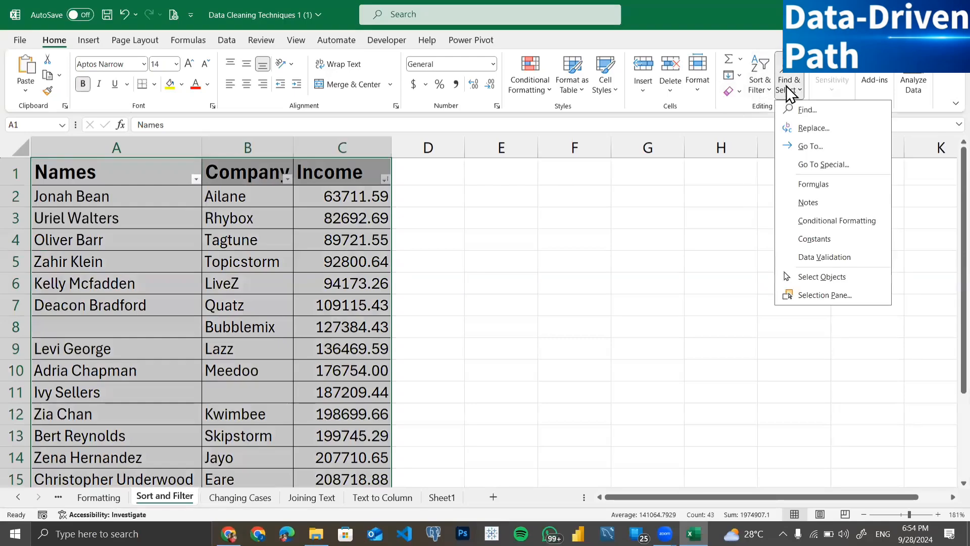
click(814, 164)
click(630, 191)
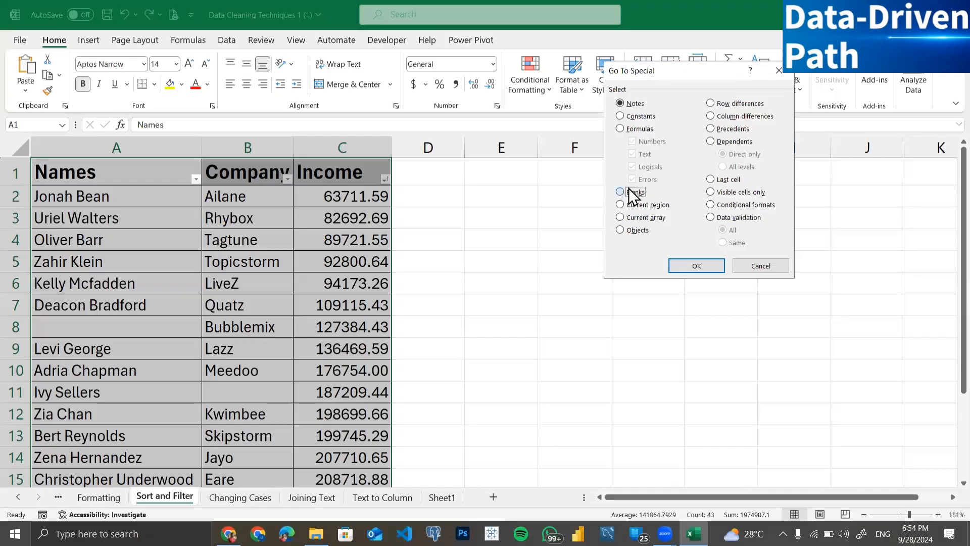
click(681, 264)
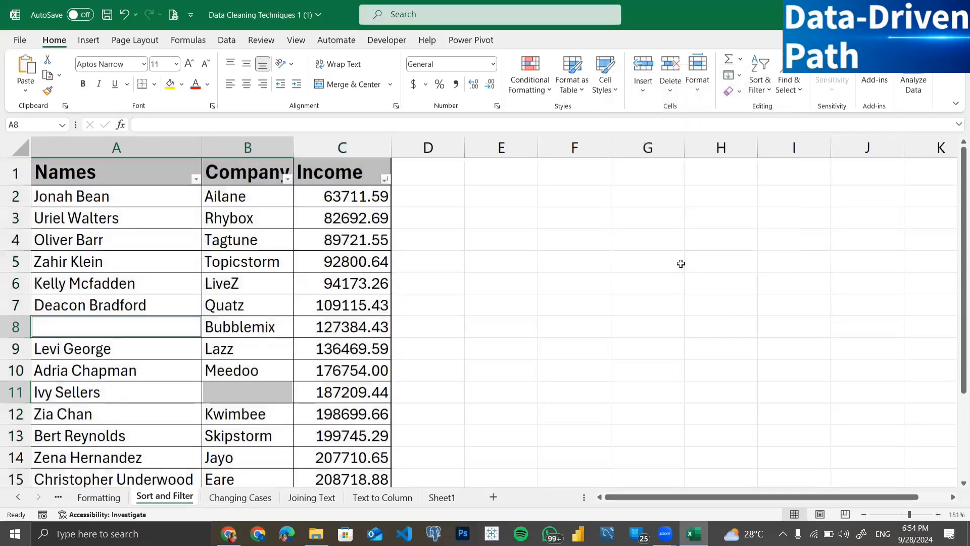
Delete the sheet rows containing the selected blank cells, and undo that deletion
click(672, 96)
click(694, 126)
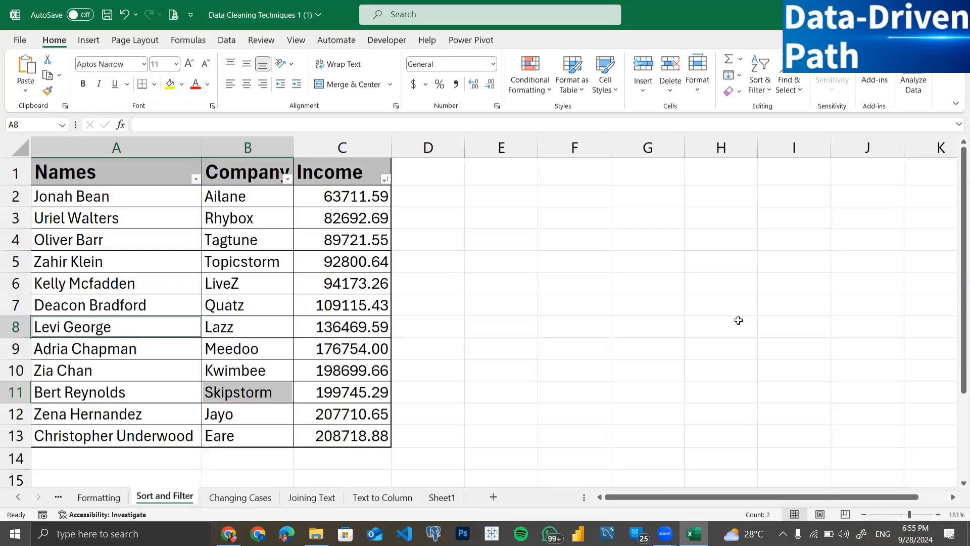
key(ctrl+z)
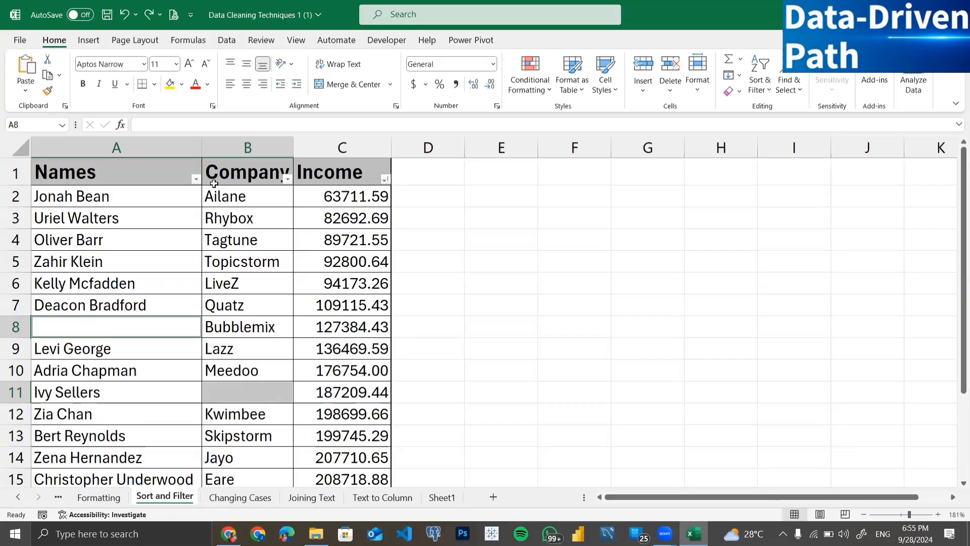
Filter the Names column to show only the (Blanks) entries
click(196, 179)
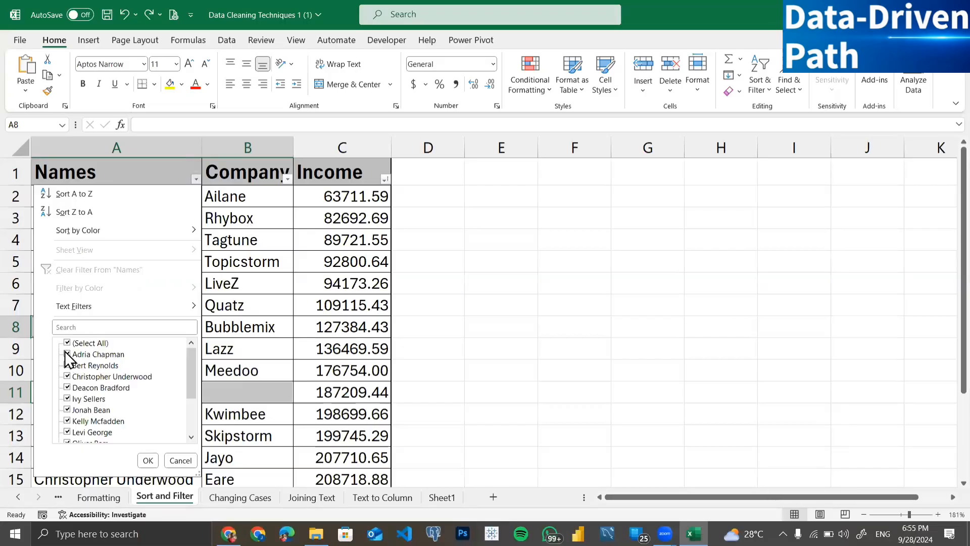
scroll(116, 427, down, 2)
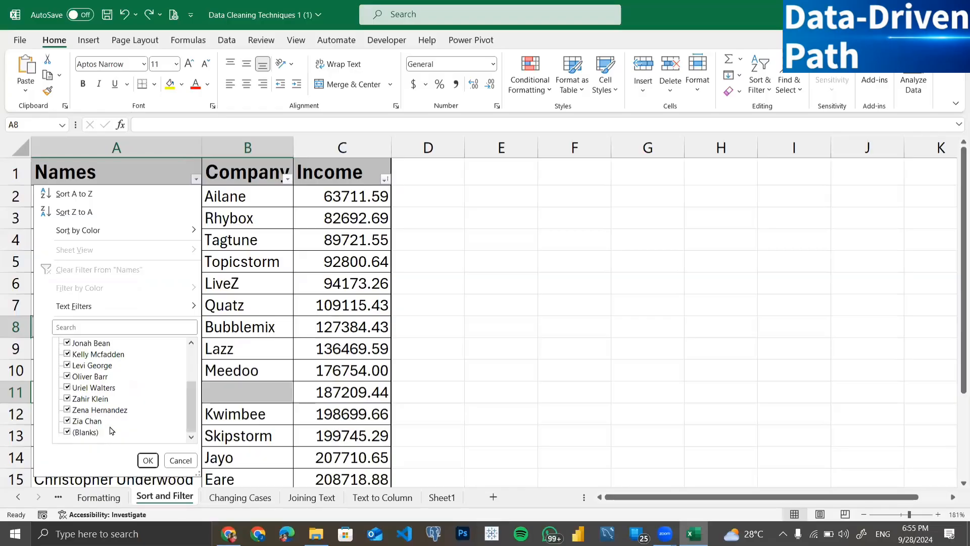
scroll(89, 414, up, 2)
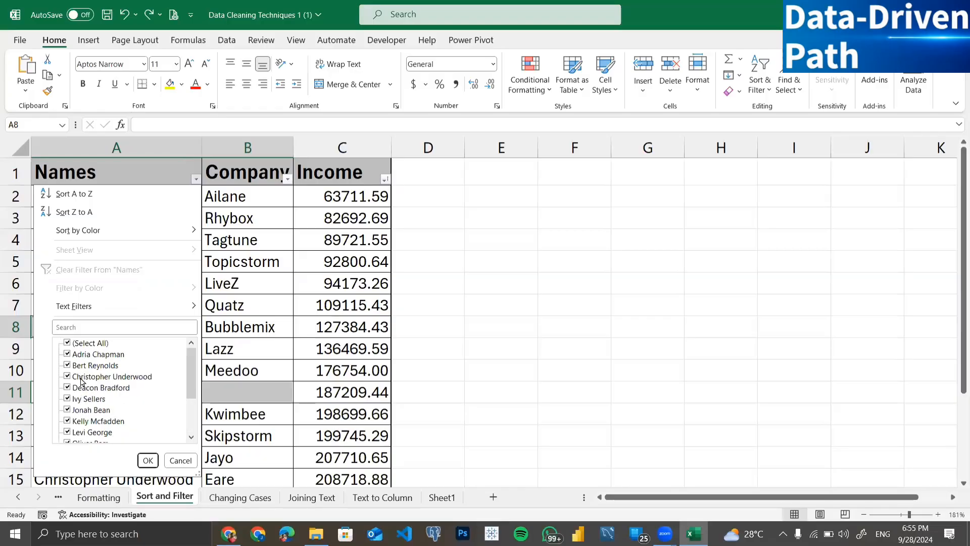
click(71, 342)
scroll(75, 384, down, 2)
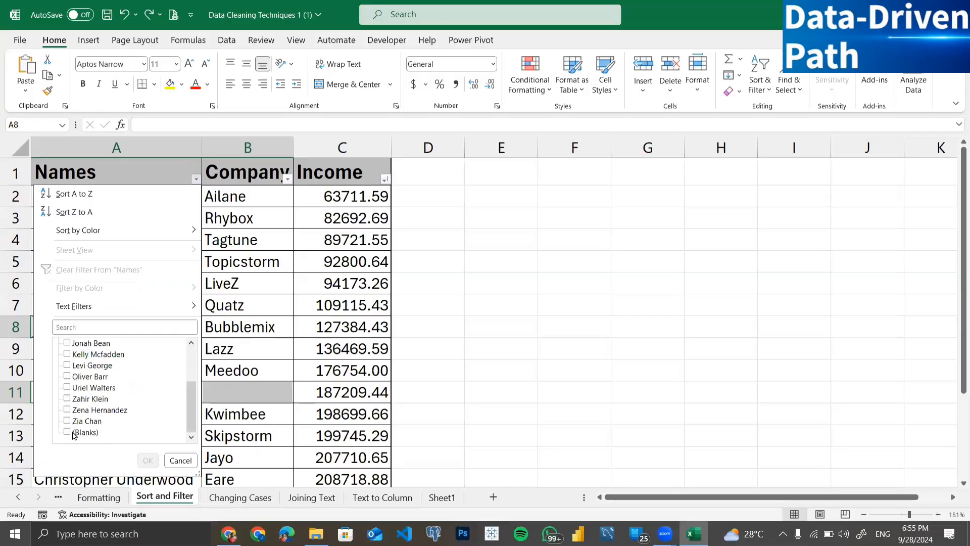
click(73, 432)
click(148, 460)
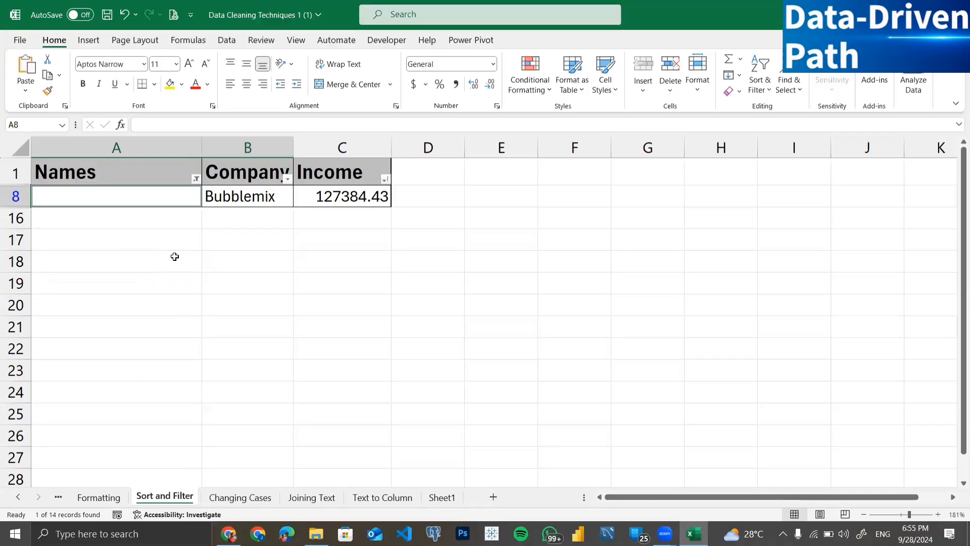
Delete the entire filtered sheet row 8, which has the missing name
click(9, 195)
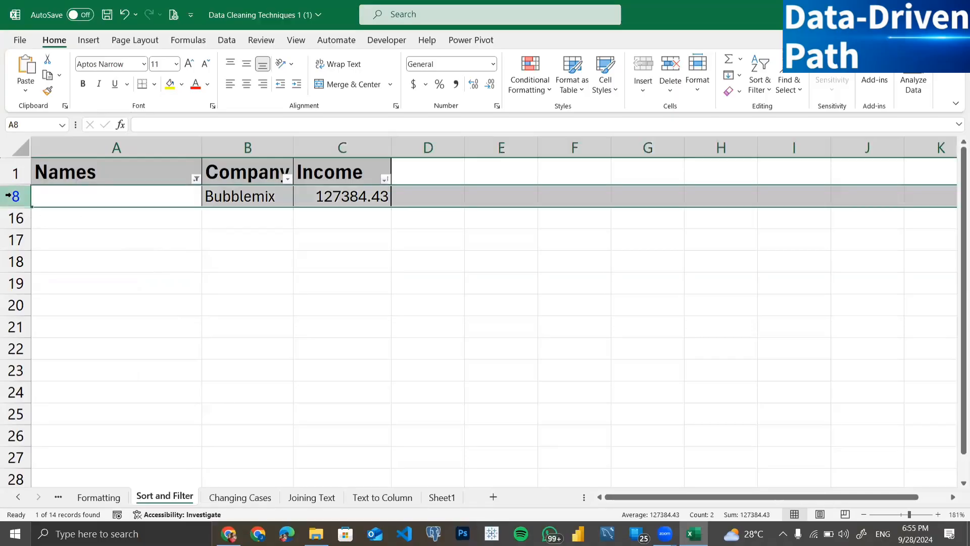
click(669, 90)
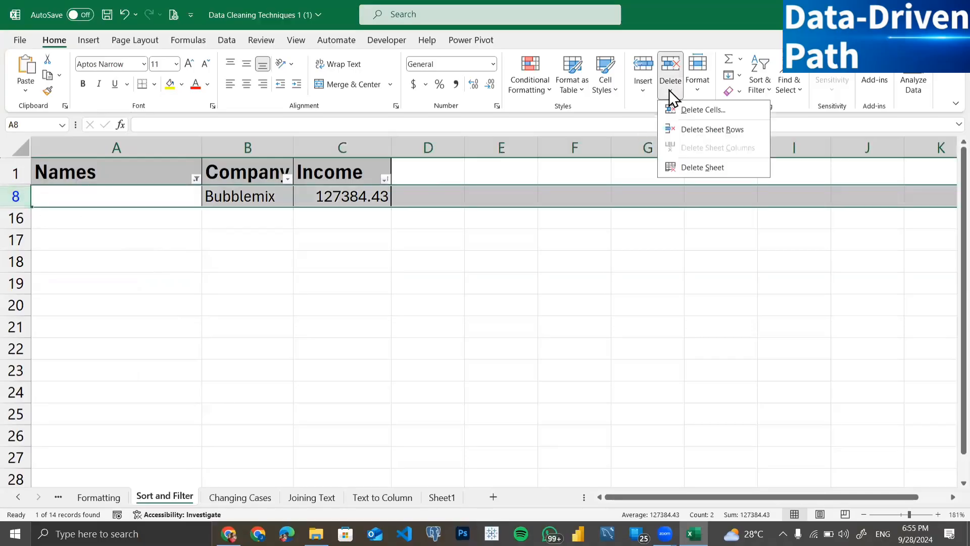
click(694, 130)
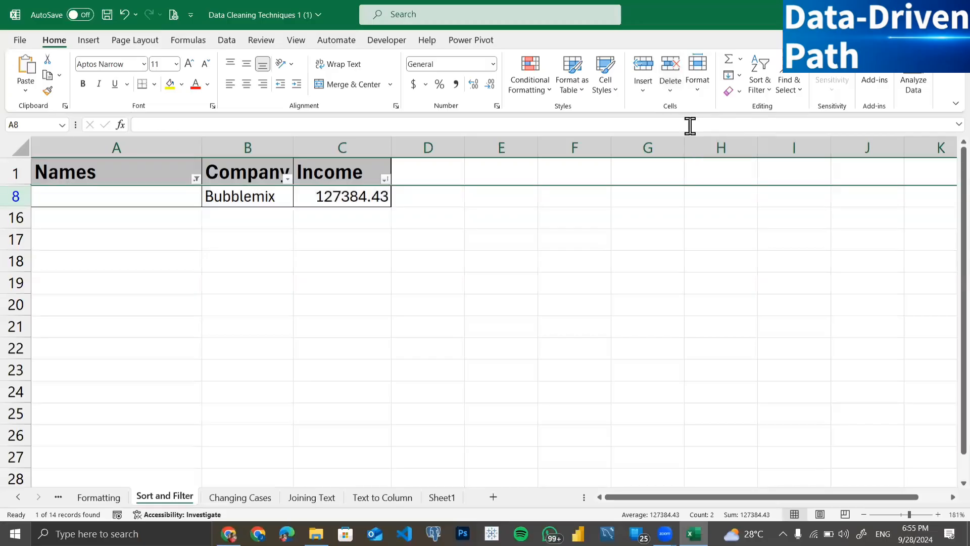
Check the Names column's filter values for a (Blanks) entry without changing the filter
click(195, 180)
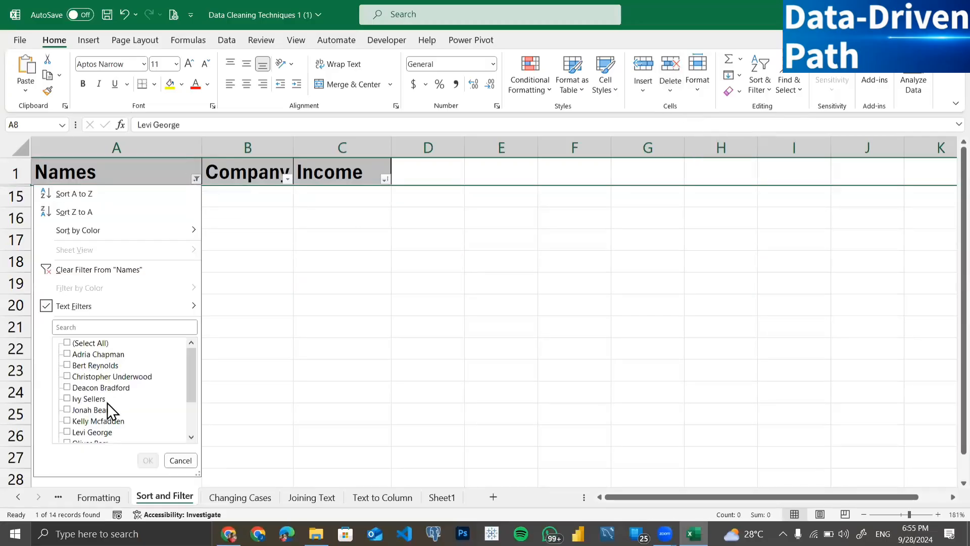
scroll(107, 404, down, 2)
scroll(107, 404, up, 2)
scroll(107, 404, down, 2)
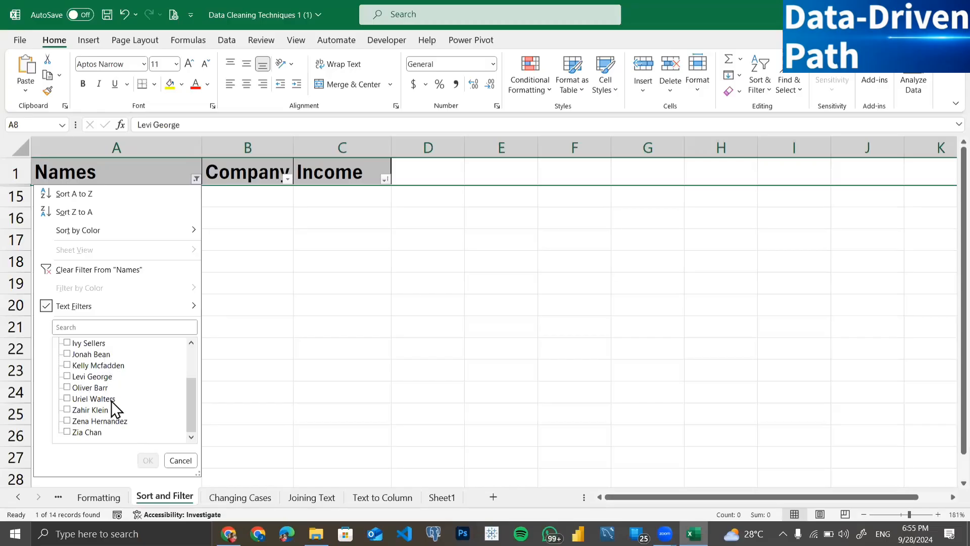
click(278, 273)
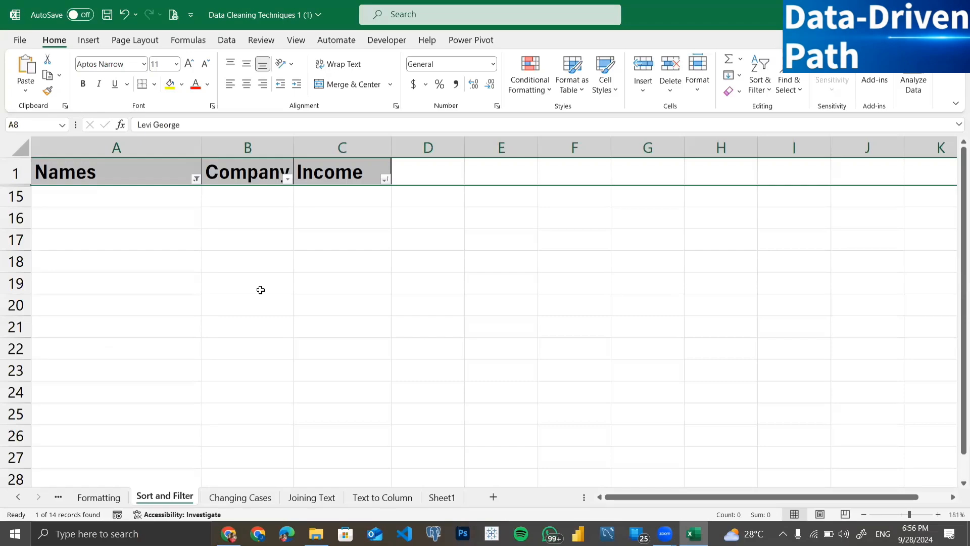
Clear the filter from the Names column and select the names in A2:A14 to check them for gaps
click(196, 180)
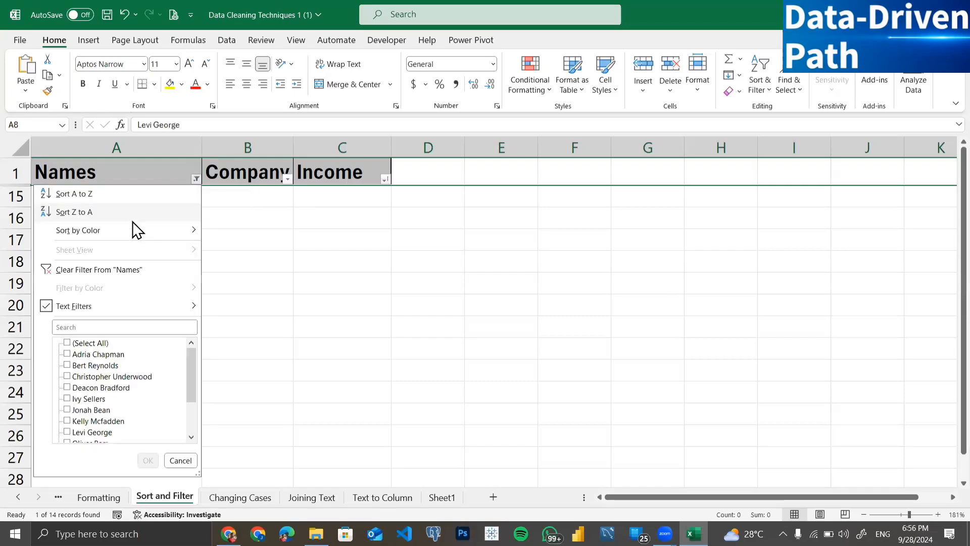
click(89, 272)
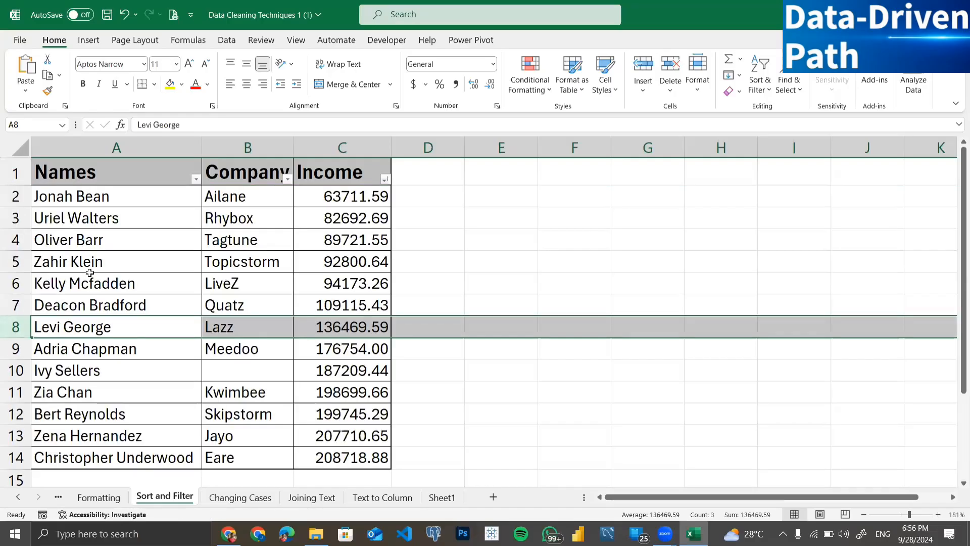
drag(98, 196, 111, 457)
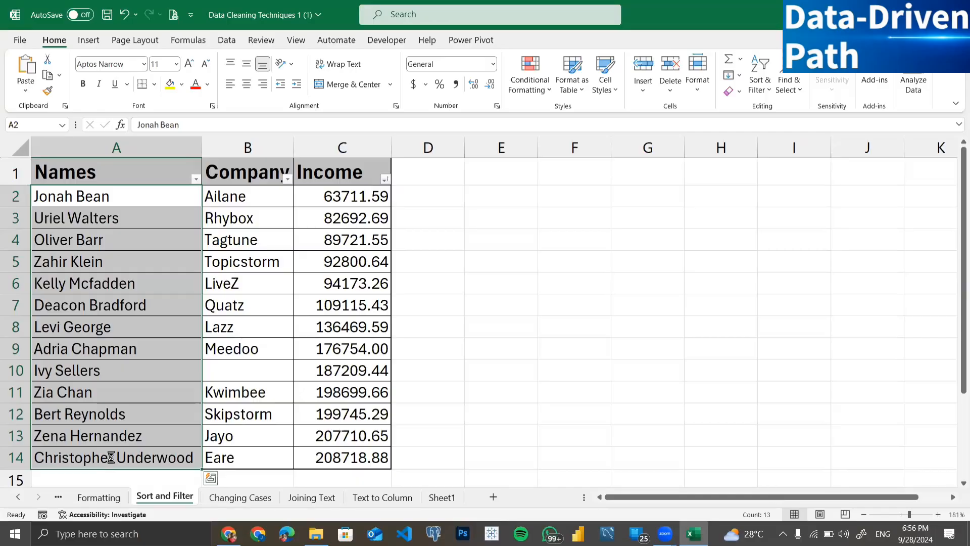
Undo the row 8 deletion and the Names filter changes
key(ctrl+z)
key(ctrl+z)
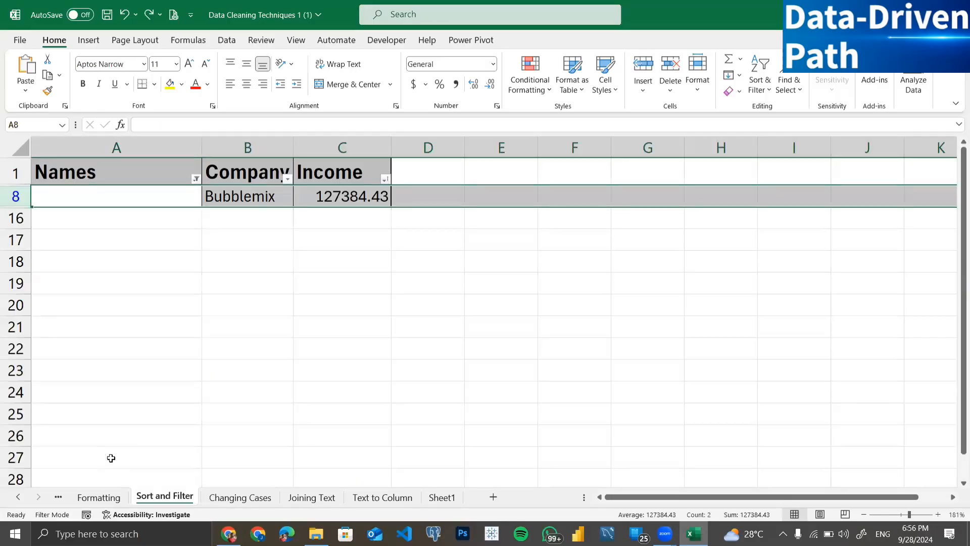
key(ctrl+z)
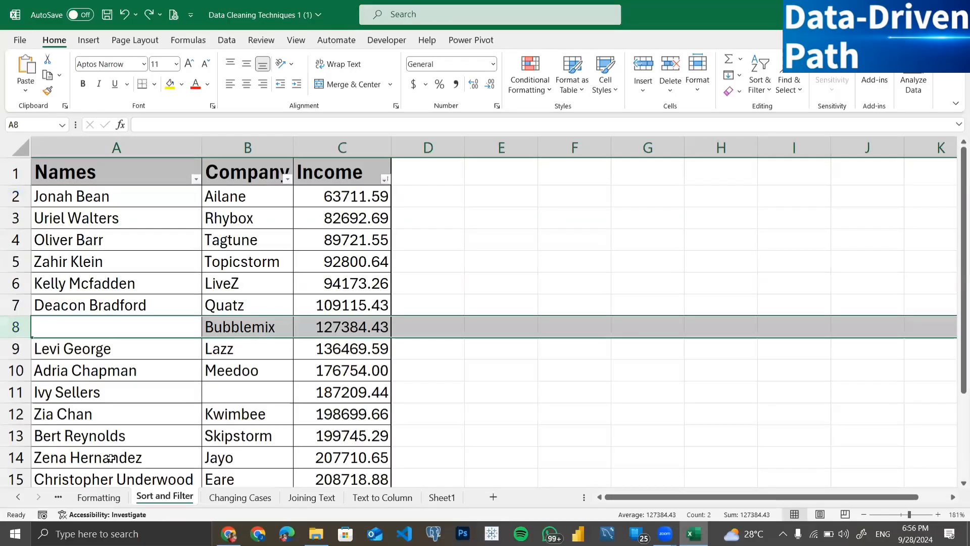